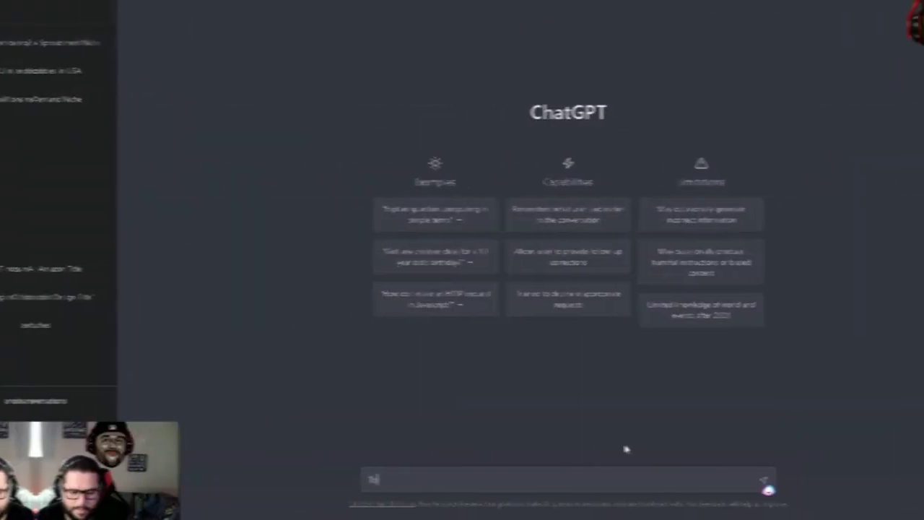
Ask ChatGPT for the top 10 holidays in the world and pick out Easter from the reply.
type("p")
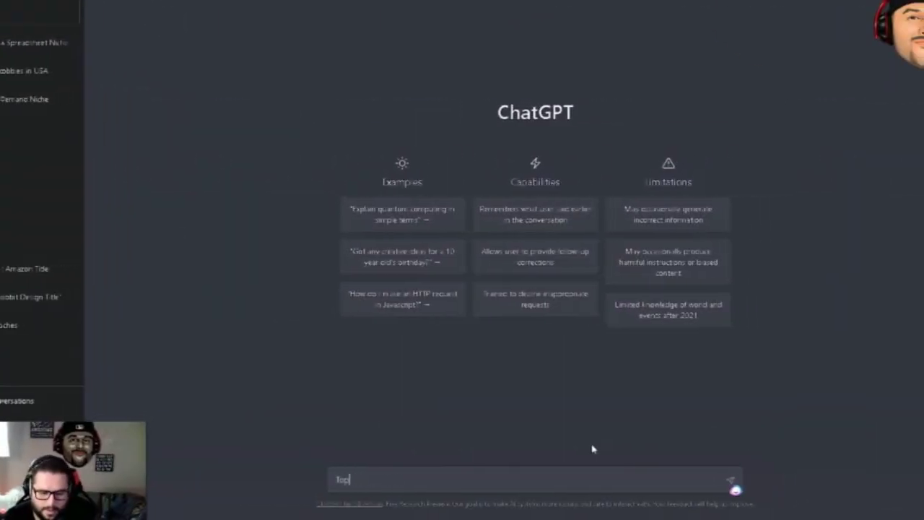
type(" 10 hoild")
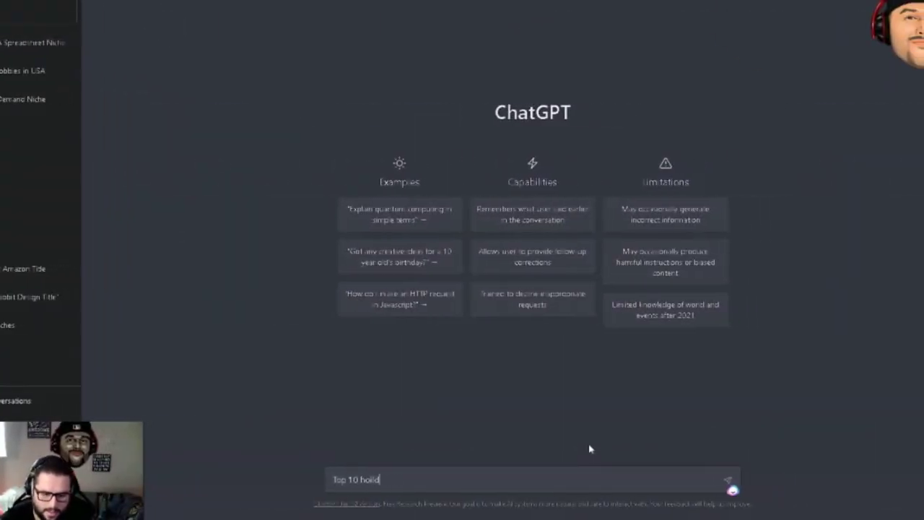
type("ays in the world")
key("Return")
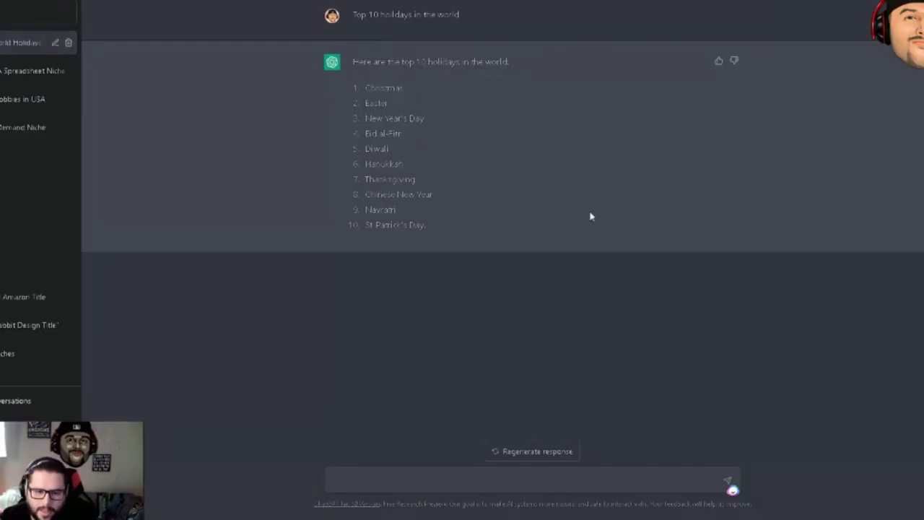
double_click(380, 102)
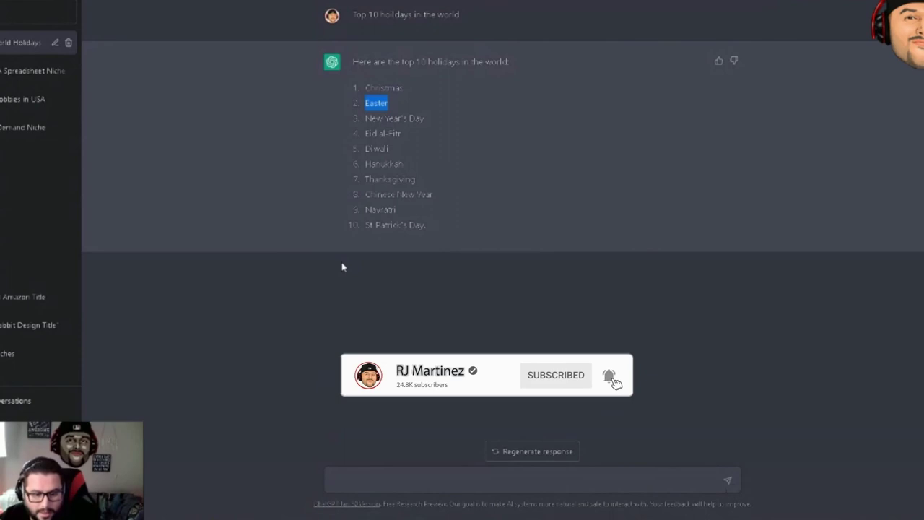
left_click(382, 479)
Ask ChatGPT 'What do people do for Easter' and select 'Easter egg hunts' in the answer.
type("What do people do for Easter")
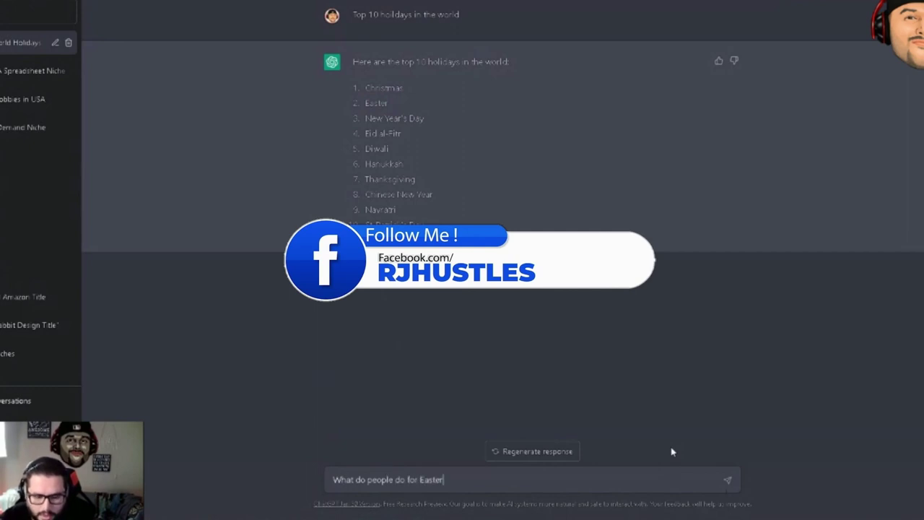
key("Return")
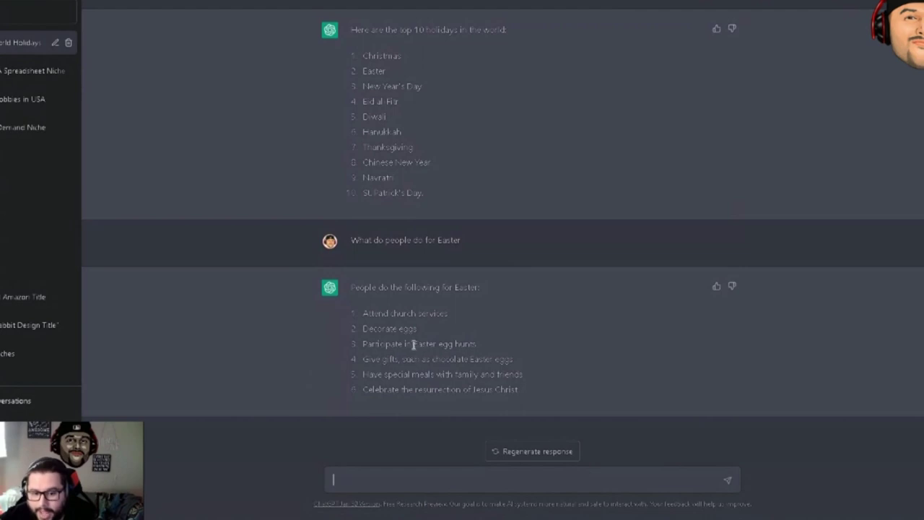
left_click_drag(413, 344, 476, 346)
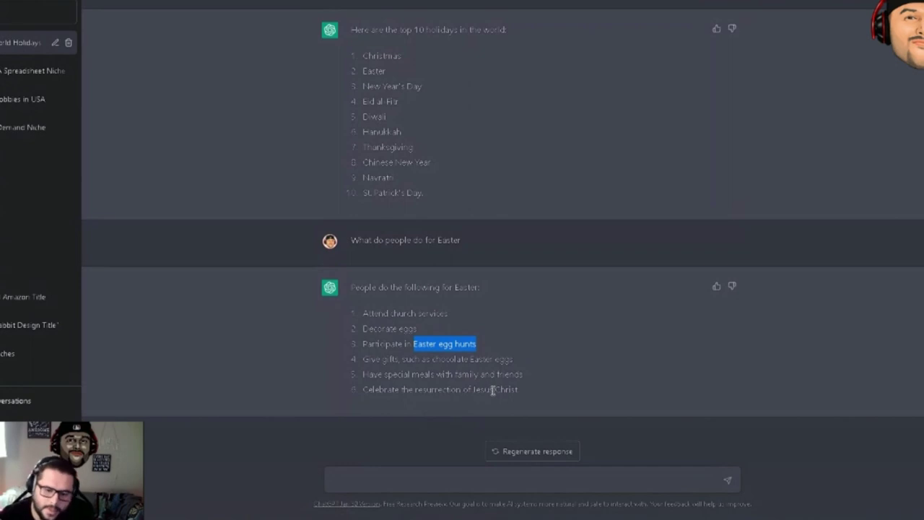
Copy 'Easter egg hunts' and search Amazon for 'Easter egg hunts shirt'.
right_click(463, 347)
left_click(525, 355)
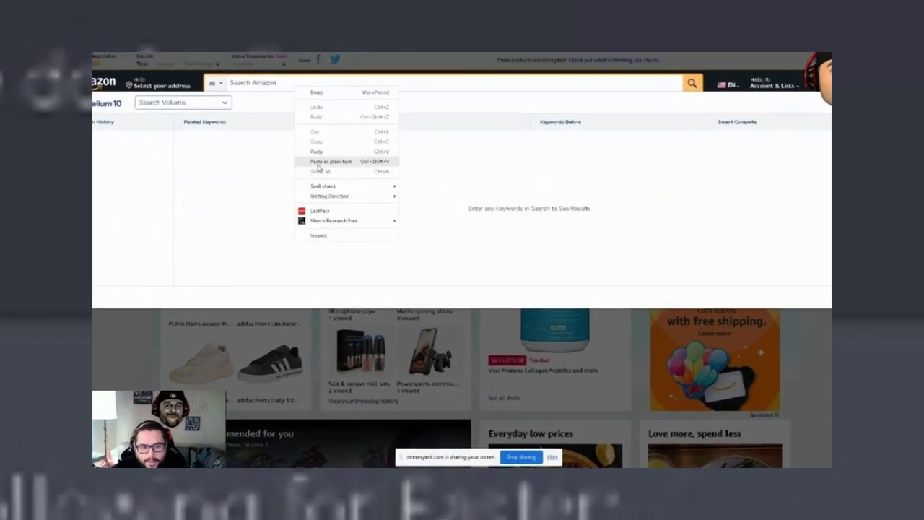
left_click(317, 164)
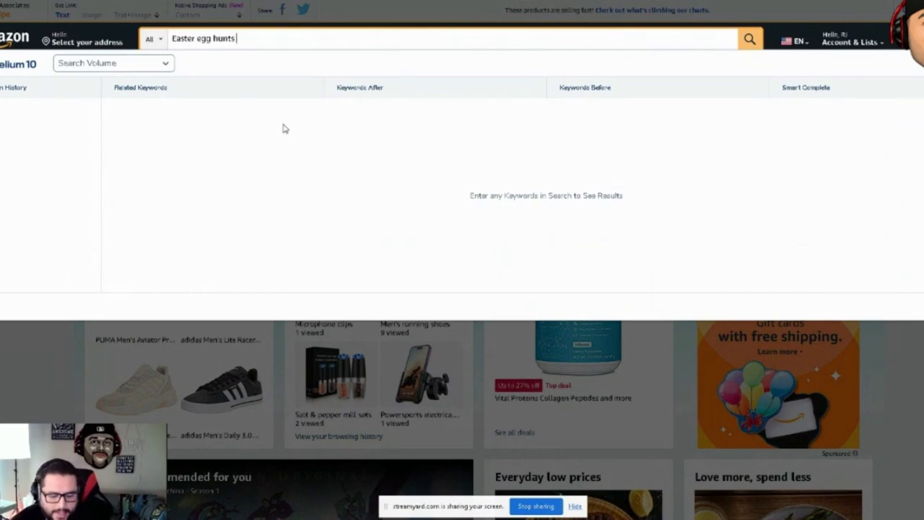
type("shirt")
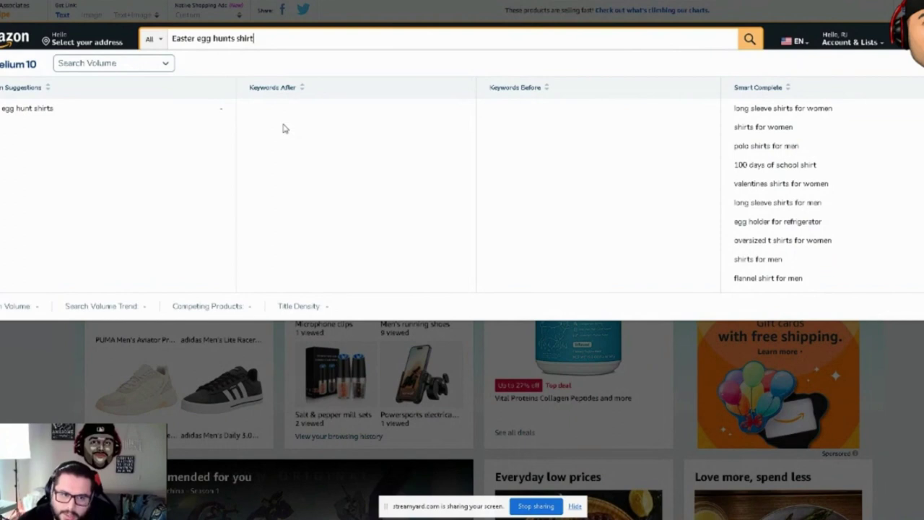
key("Return")
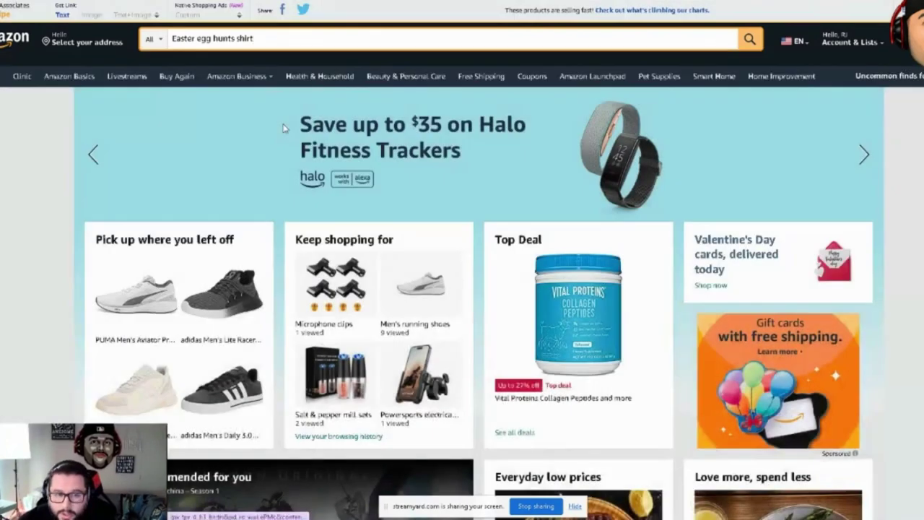
Browse the Easter T-shirt results and their best-seller ranks, then return to ChatGPT.
scroll(195, 194, "down", 3)
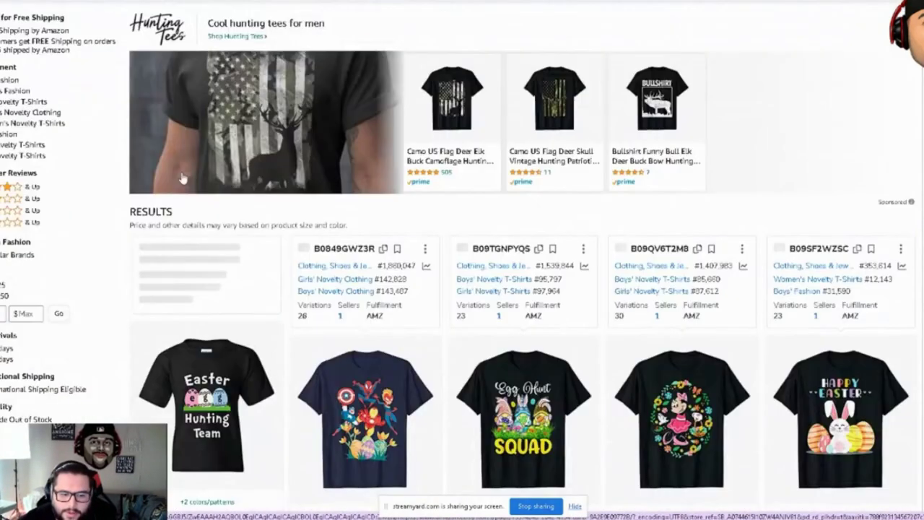
scroll(182, 177, "down", 1)
scroll(182, 177, "down", 1)
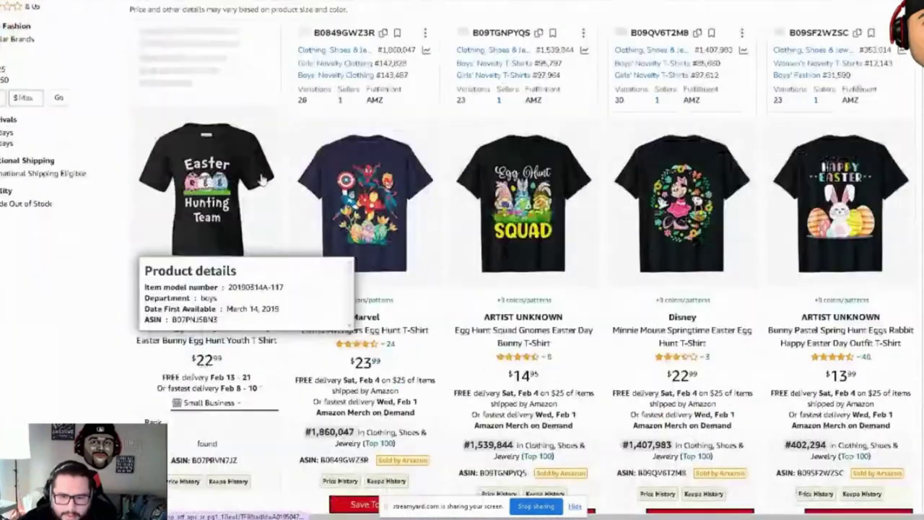
mouse_move(538, 257)
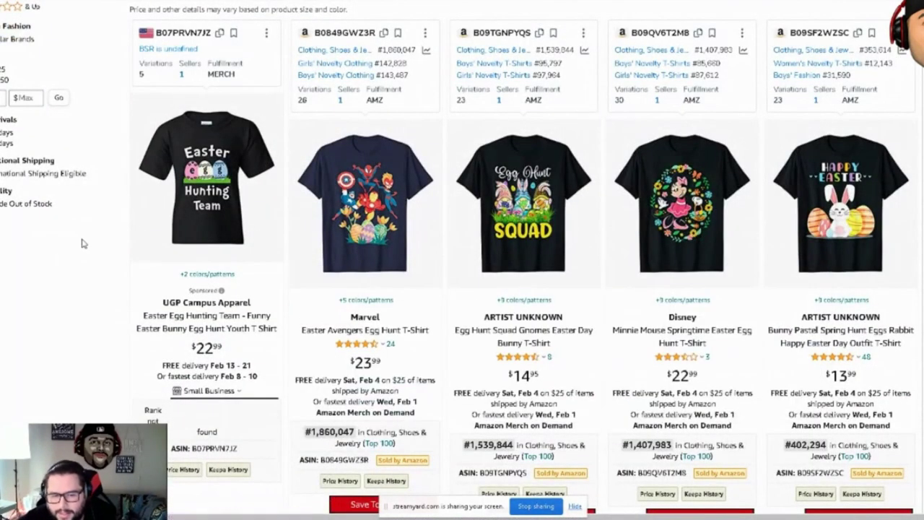
scroll(87, 244, "down", 1)
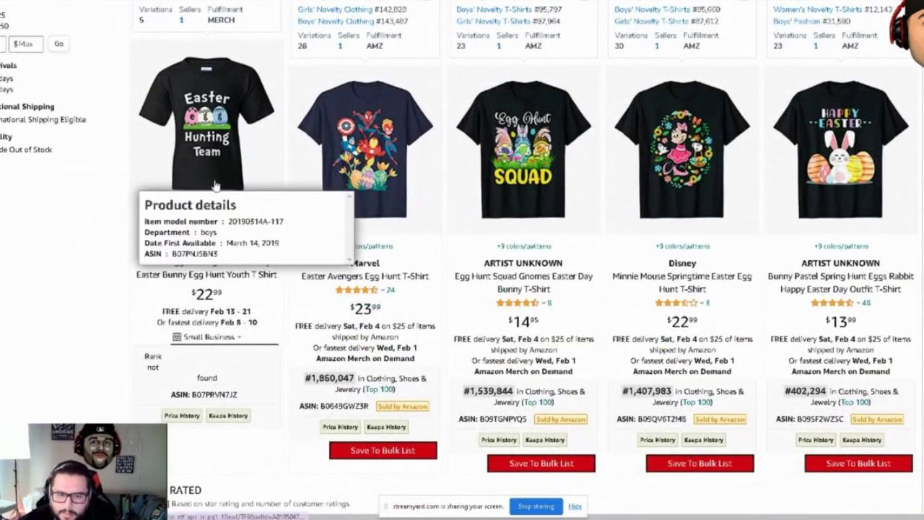
scroll(529, 137, "down", 3)
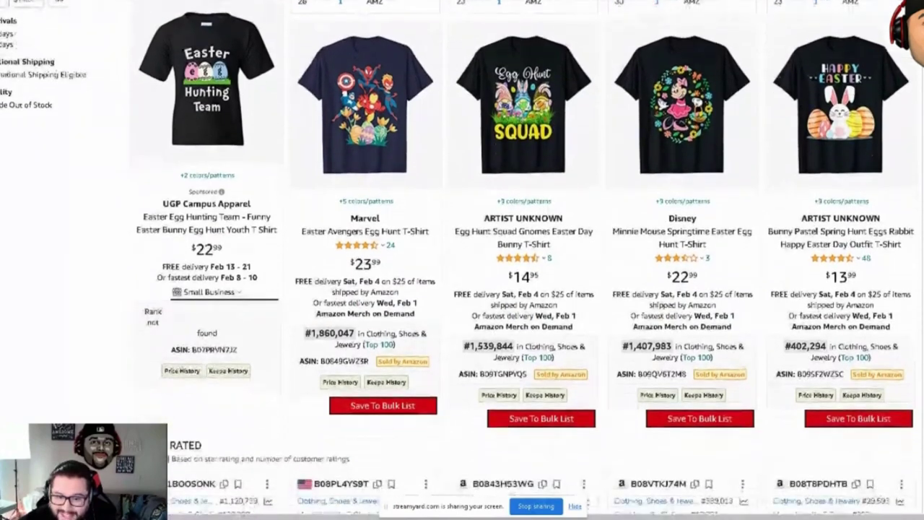
scroll(529, 137, "up", 2)
mouse_move(529, 137)
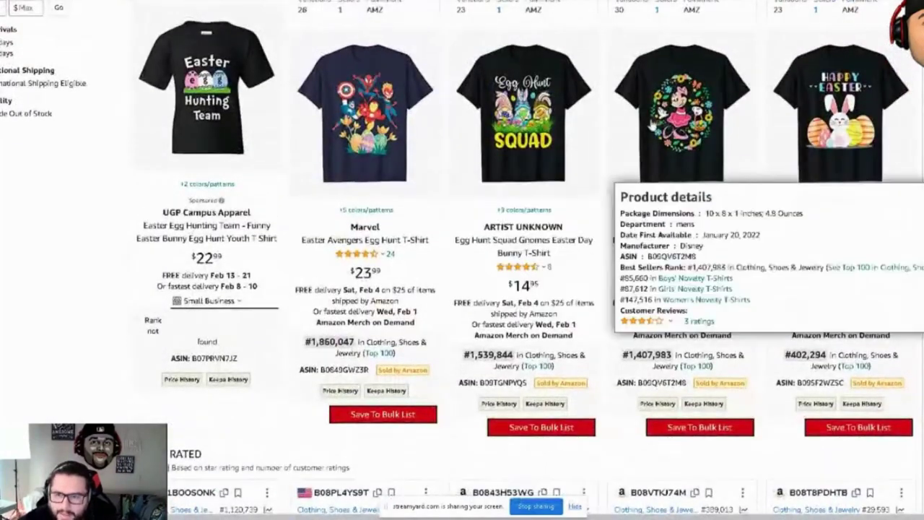
scroll(878, 122, "down", 1)
mouse_move(877, 70)
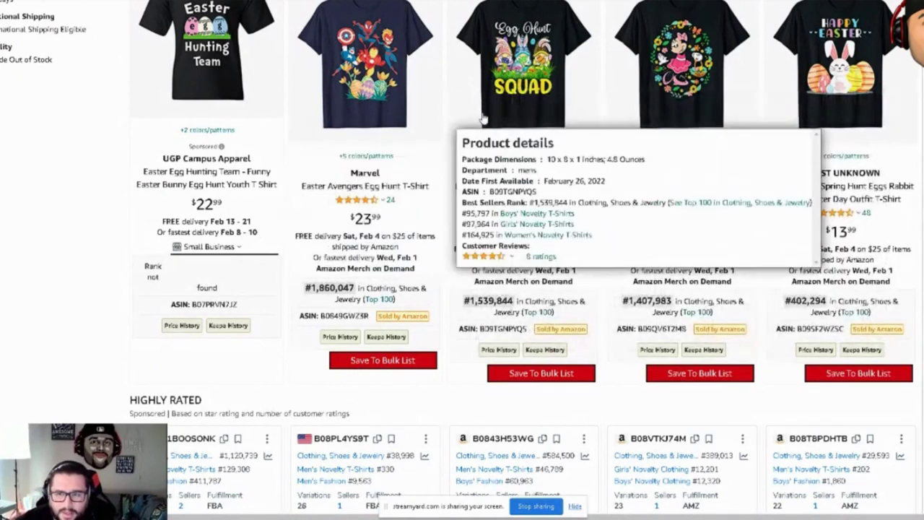
mouse_move(671, 35)
mouse_move(843, 160)
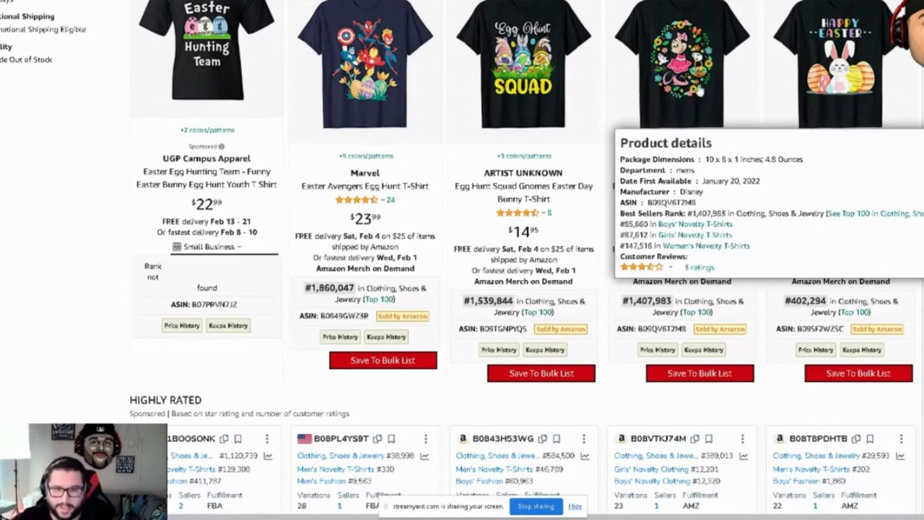
key("alt+Tab")
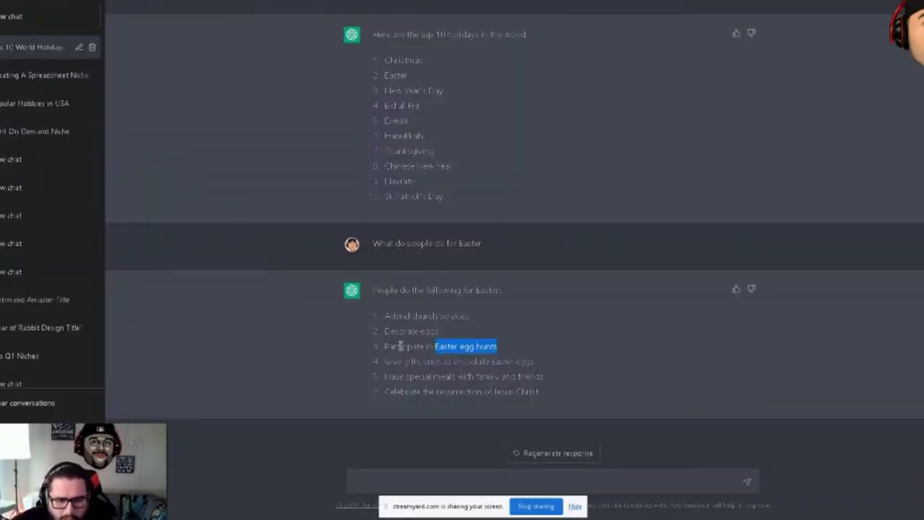
Select 'Decorate eggs' in the ChatGPT reply, then scroll Amazon's results to the Highly Rated row.
left_click_drag(385, 333, 440, 338)
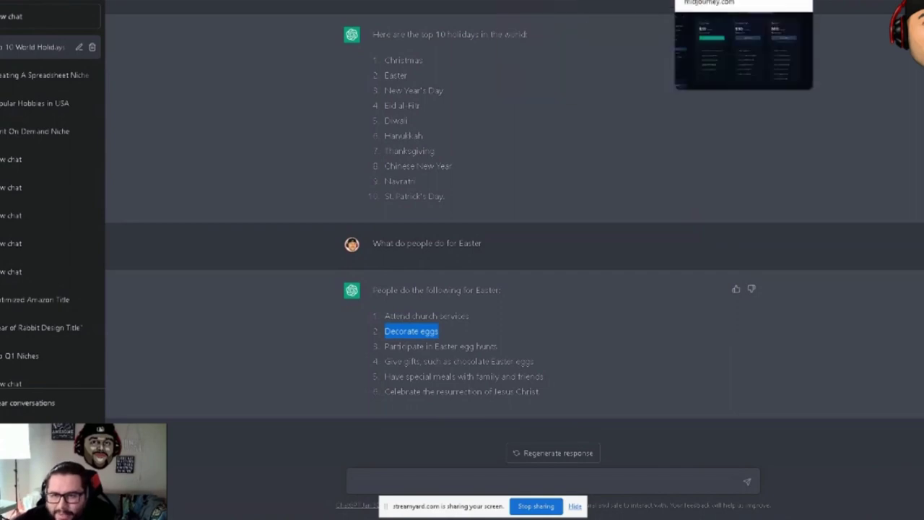
left_click(567, 1)
scroll(449, 284, "down", 4)
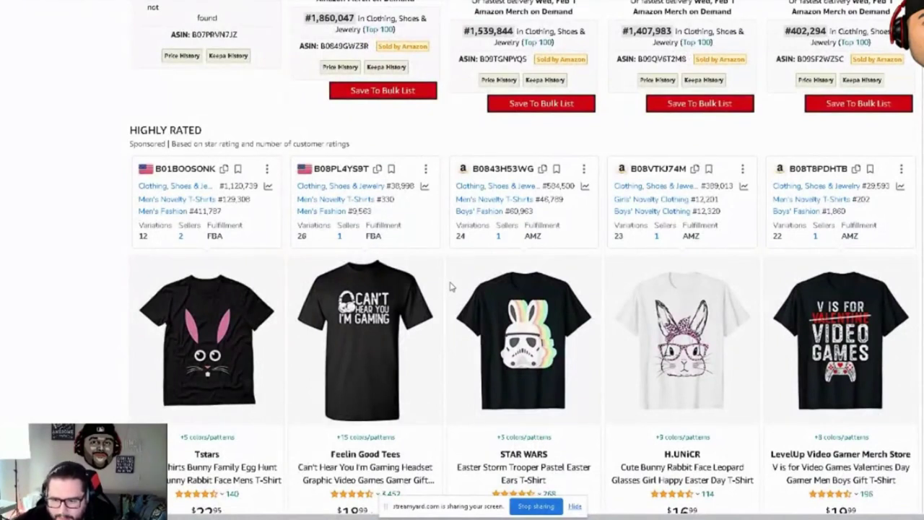
Scroll through the Amazon Easter egg hunt shirt listings to review the designs.
scroll(449, 287, "down", 2)
scroll(450, 284, "down", 1)
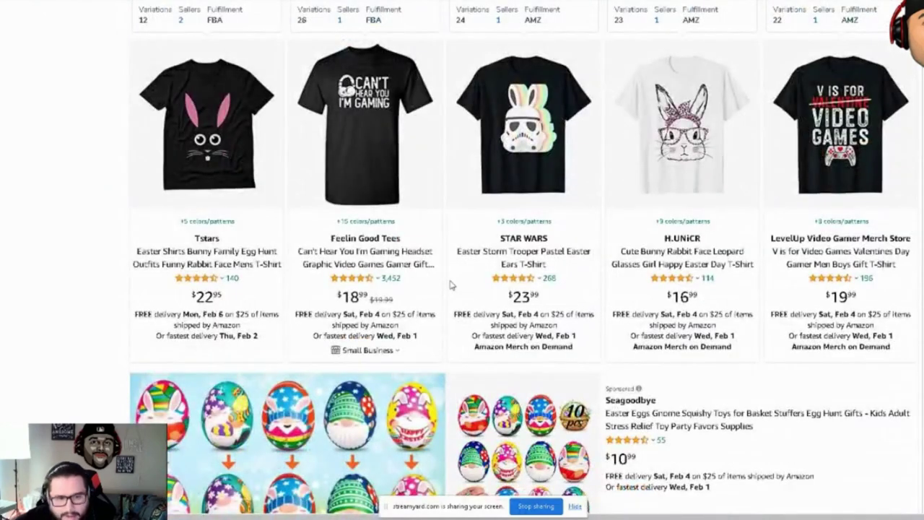
scroll(450, 284, "down", 5)
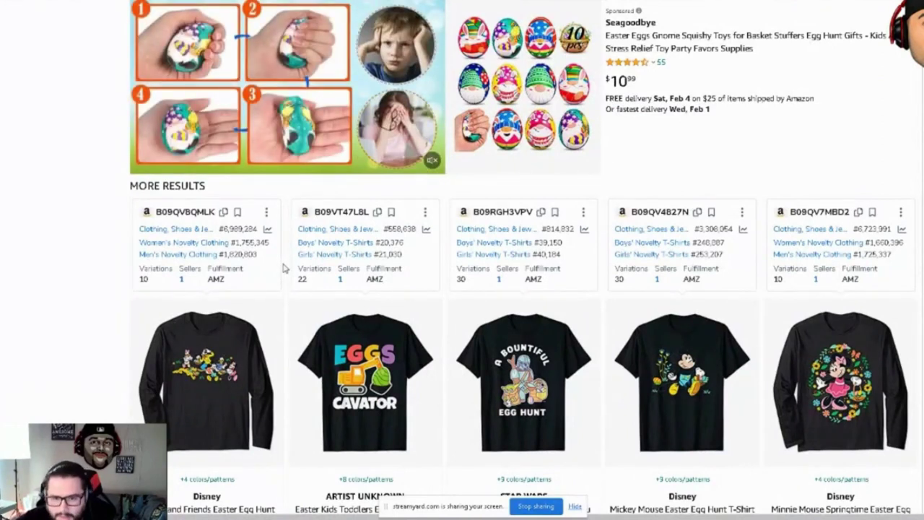
scroll(283, 268, "down", 1)
mouse_move(257, 305)
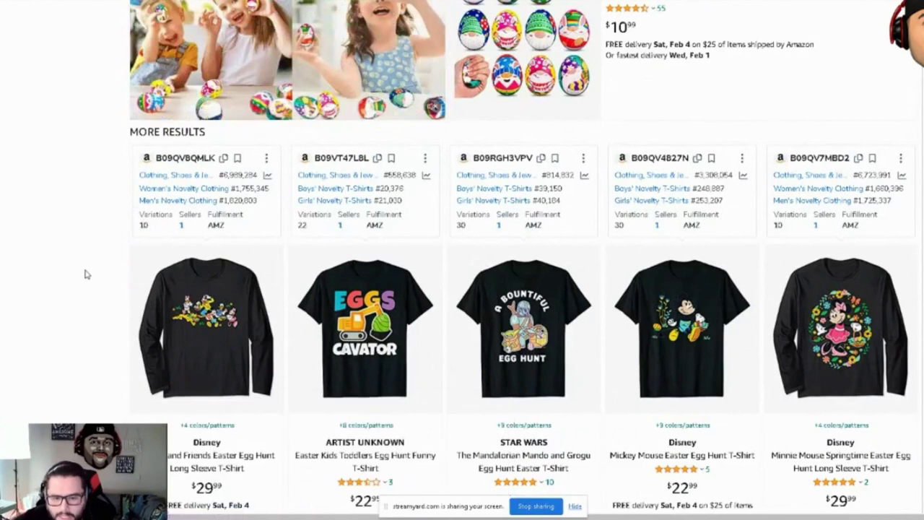
scroll(110, 326, "down", 10)
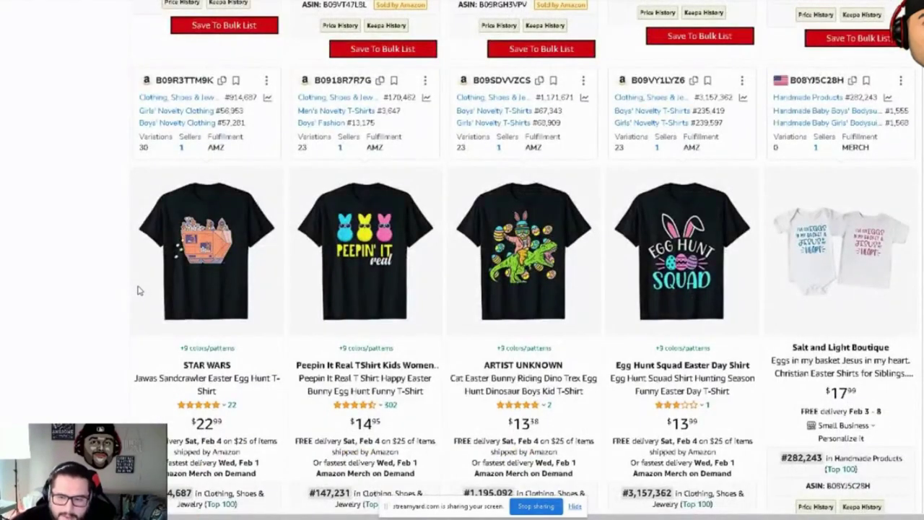
mouse_move(508, 287)
mouse_move(686, 272)
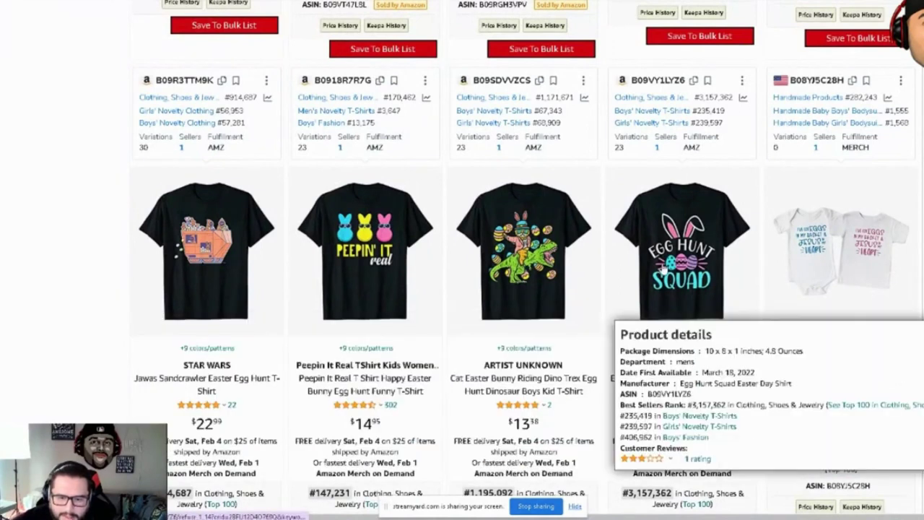
scroll(700, 217, "down", 2)
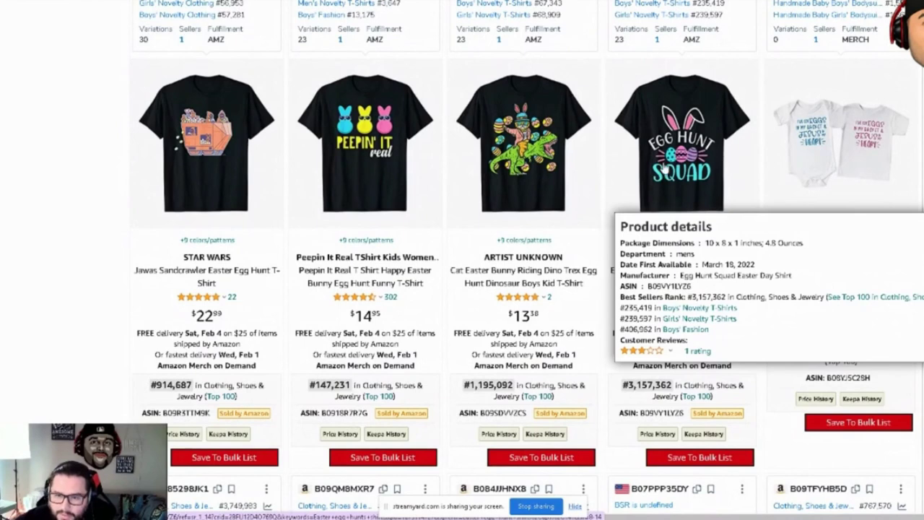
scroll(634, 162, "down", 15)
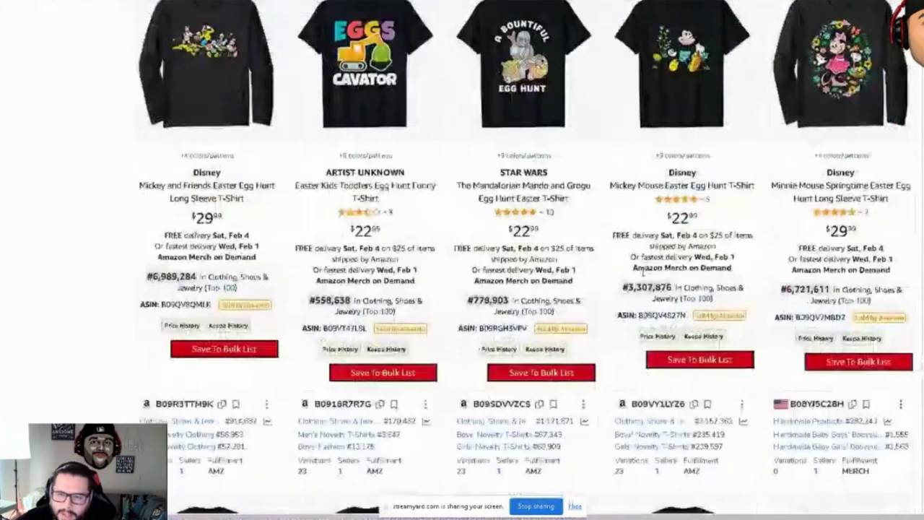
scroll(634, 162, "up", 5)
scroll(520, 260, "down", 10)
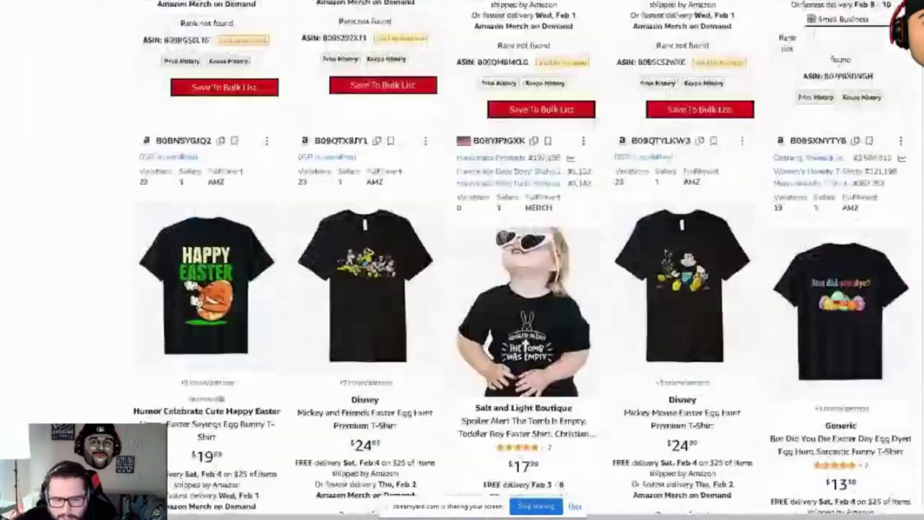
mouse_move(864, 249)
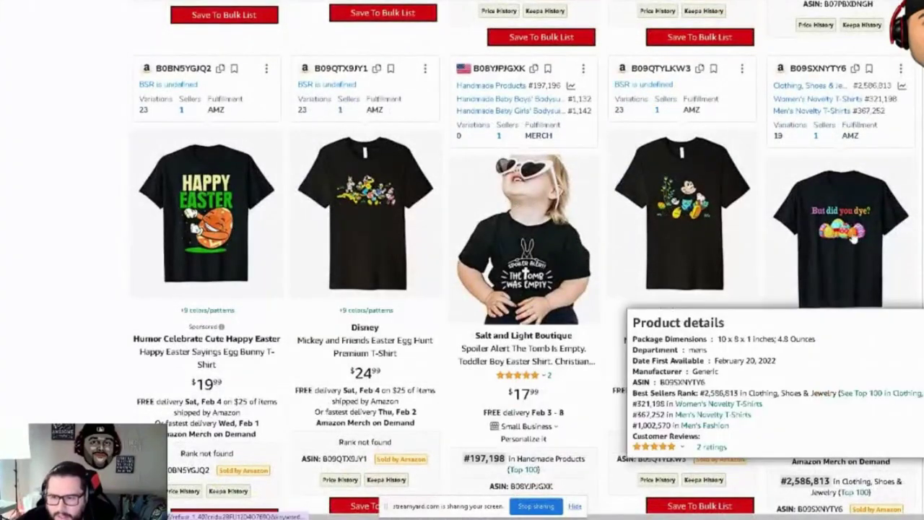
scroll(866, 215, "down", 5)
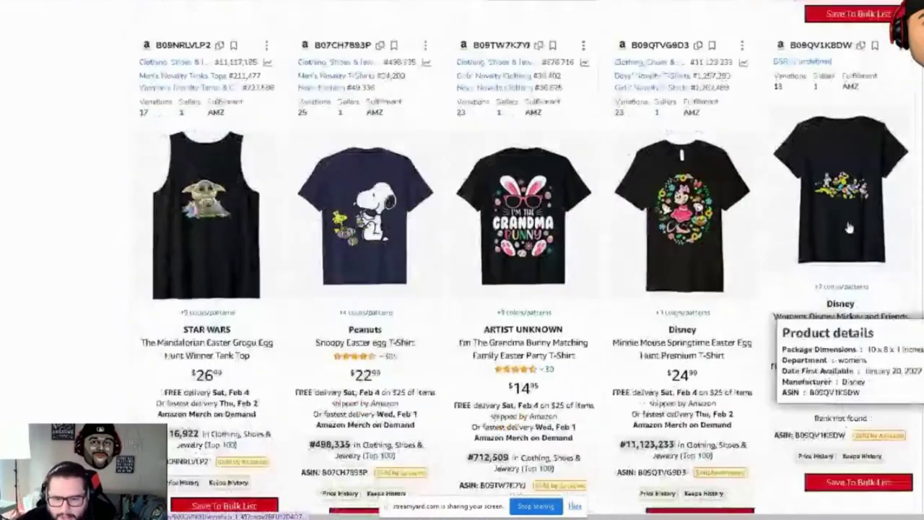
mouse_move(531, 244)
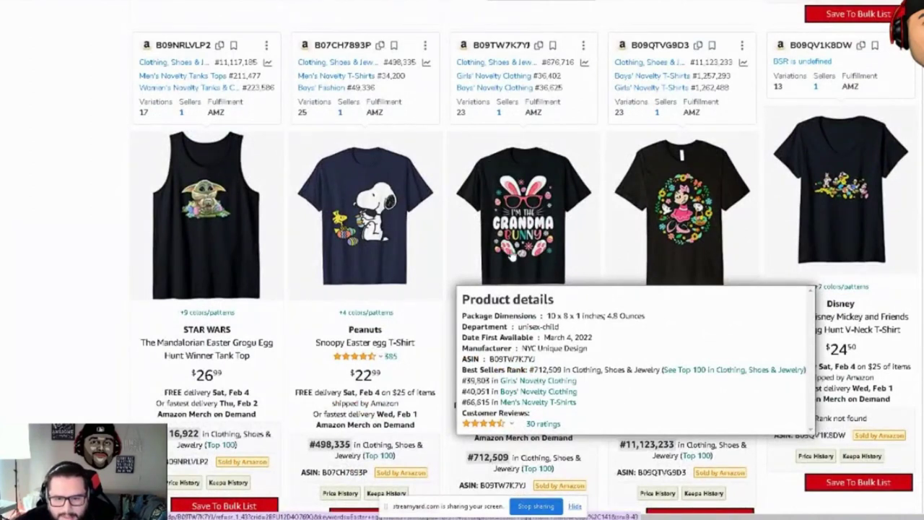
scroll(534, 260, "down", 3)
scroll(553, 259, "down", 10)
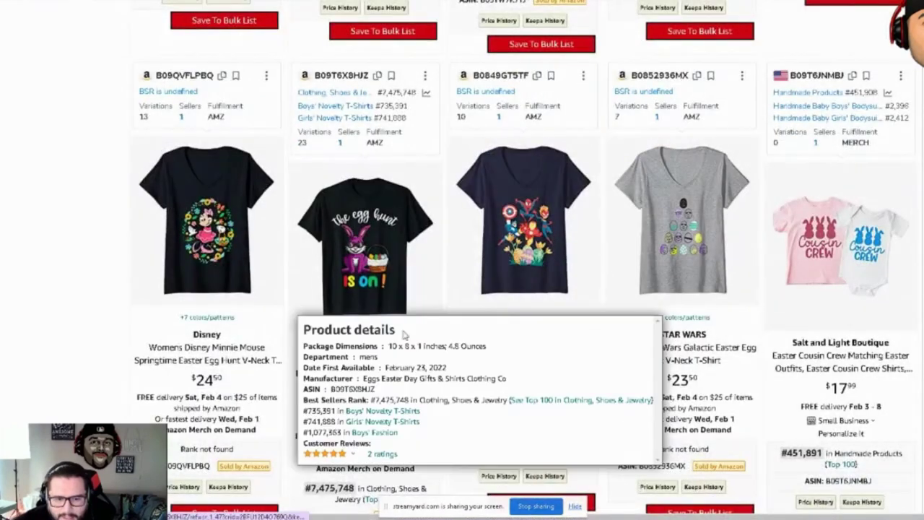
scroll(625, 220, "down", 7)
scroll(625, 220, "up", 6)
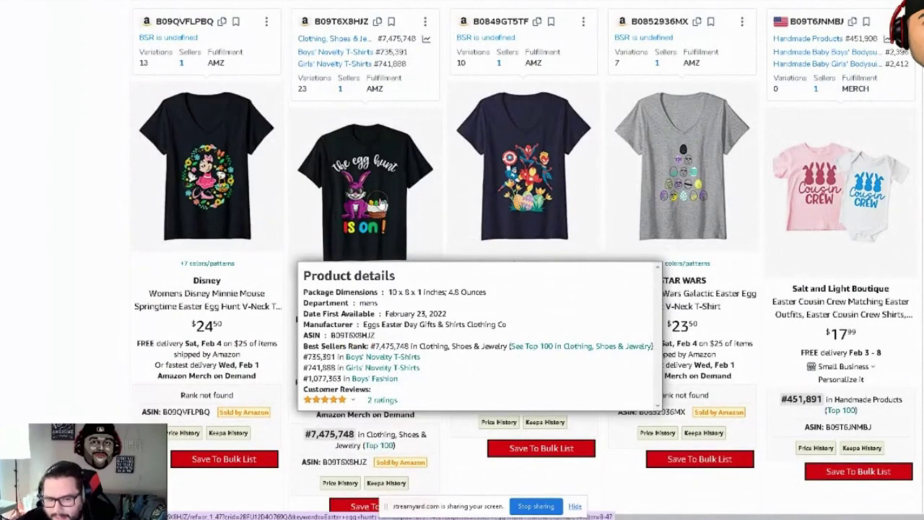
scroll(392, 209, "down", 3)
scroll(392, 210, "down", 10)
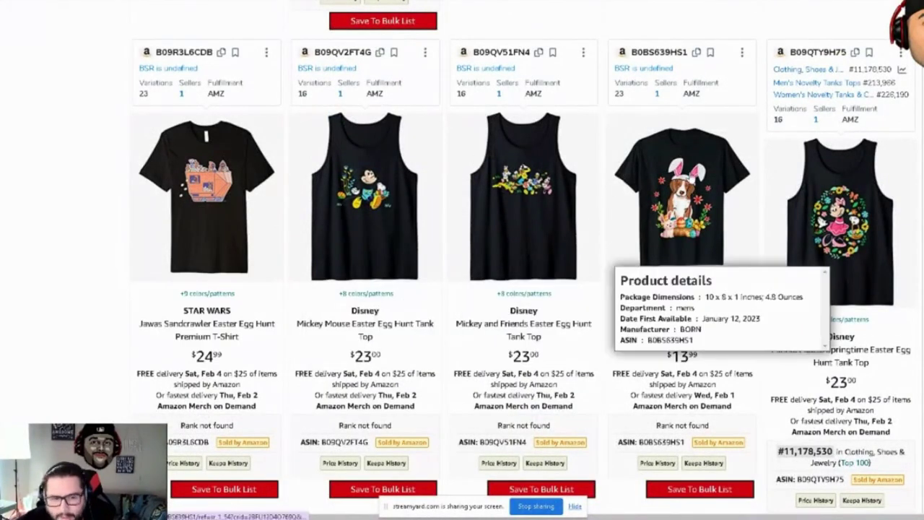
scroll(695, 192, "down", 7)
scroll(700, 189, "down", 9)
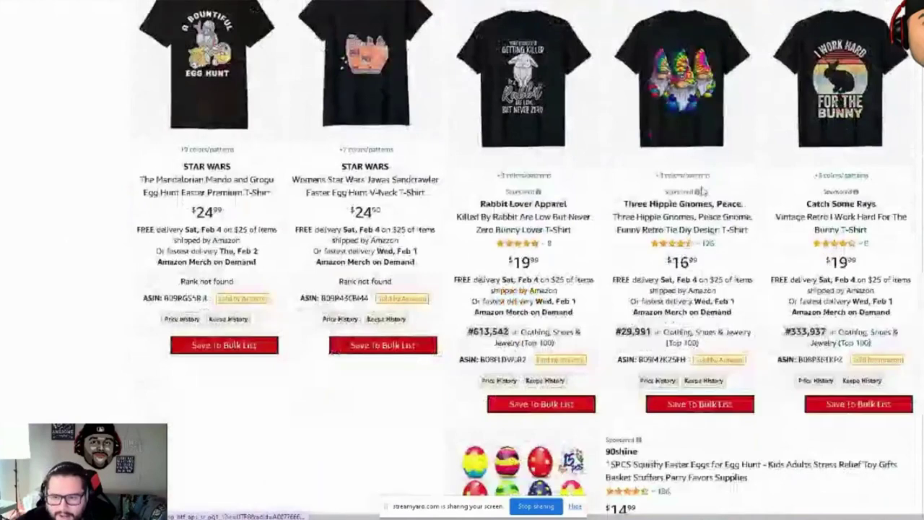
mouse_move(699, 194)
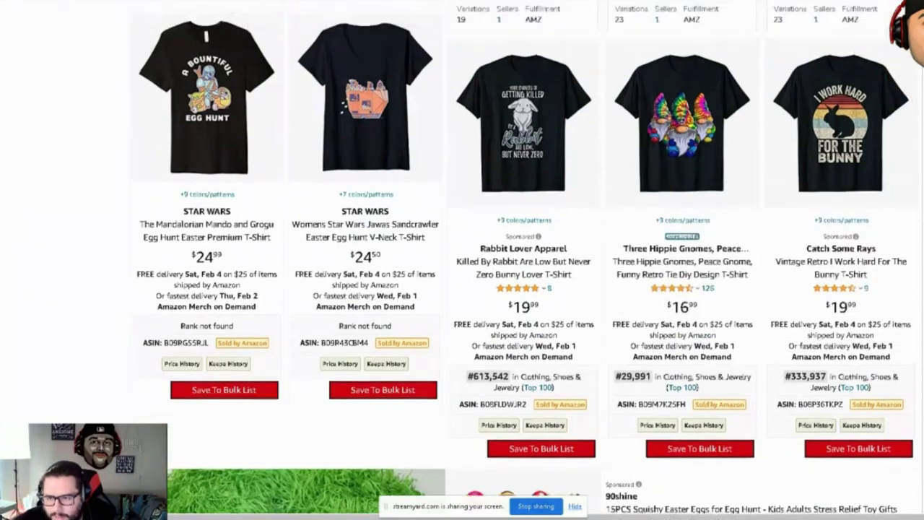
scroll(658, 47, "down", 10)
scroll(506, 289, "up", 15)
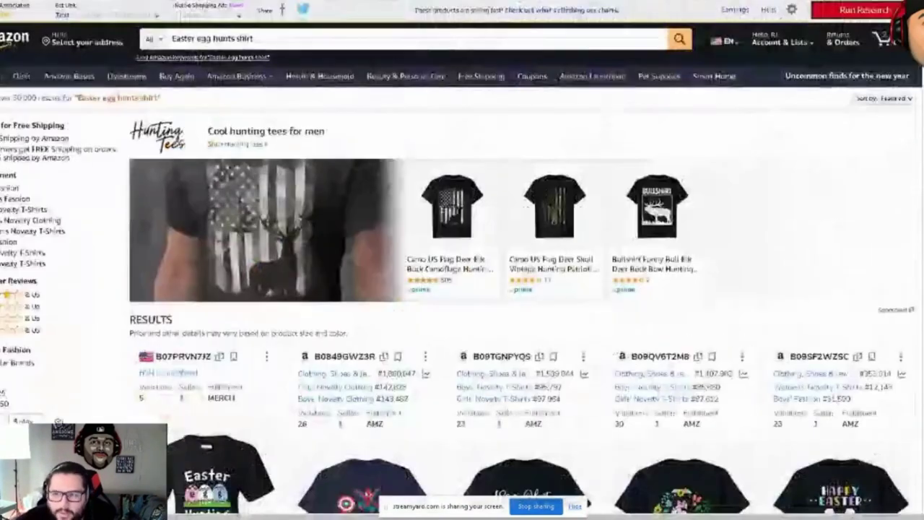
Copy the 'Easter egg hunts' search phrase and switch to the Merch Informer site.
left_click_drag(233, 38, 172, 39)
right_click(191, 38)
left_click(217, 79)
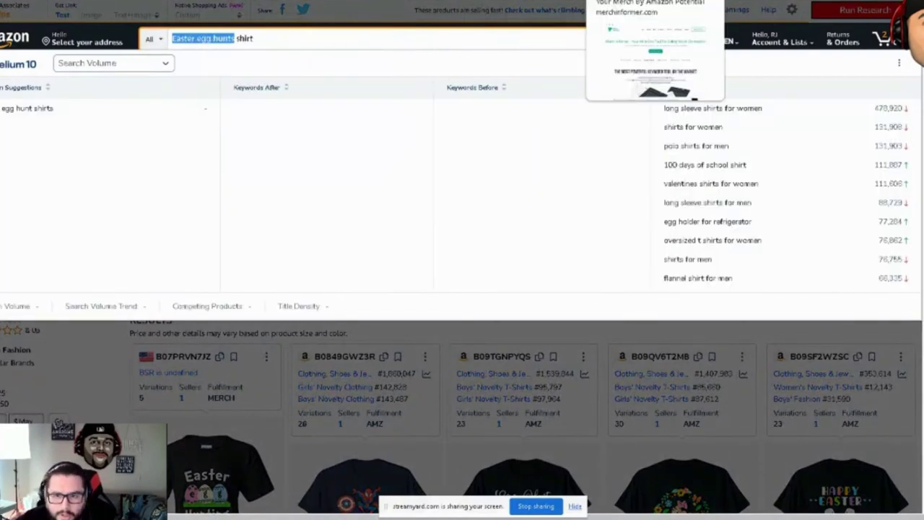
left_click(655, 1)
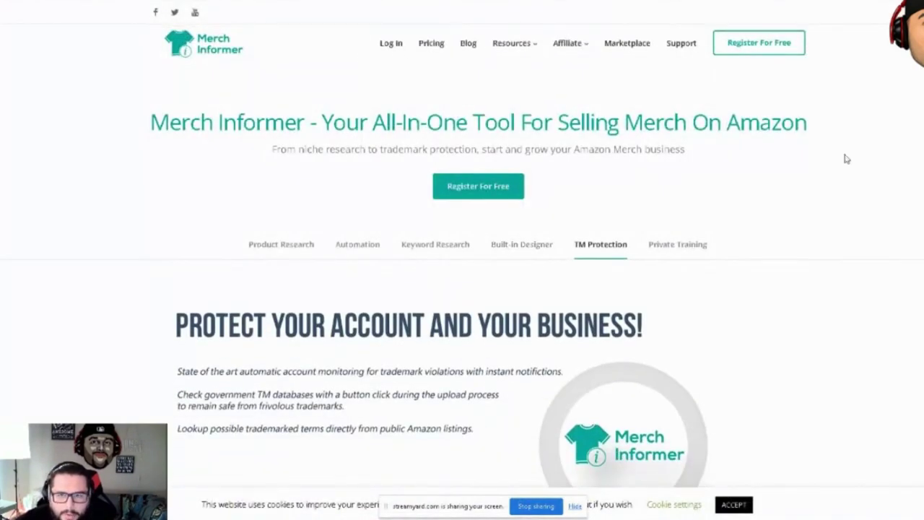
Open Merch Hunter under Product Research, paste 'Easter egg hunts' as the keyword, and search.
key("ctrl+Tab")
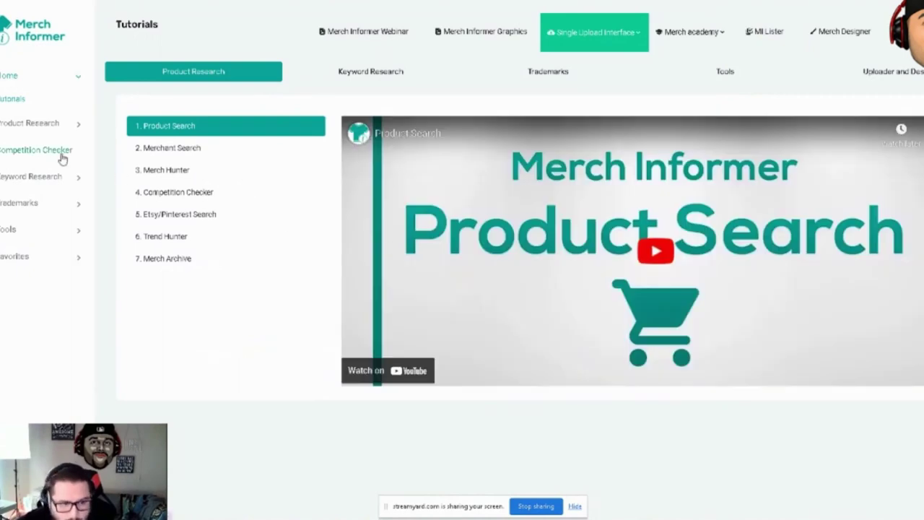
left_click(31, 128)
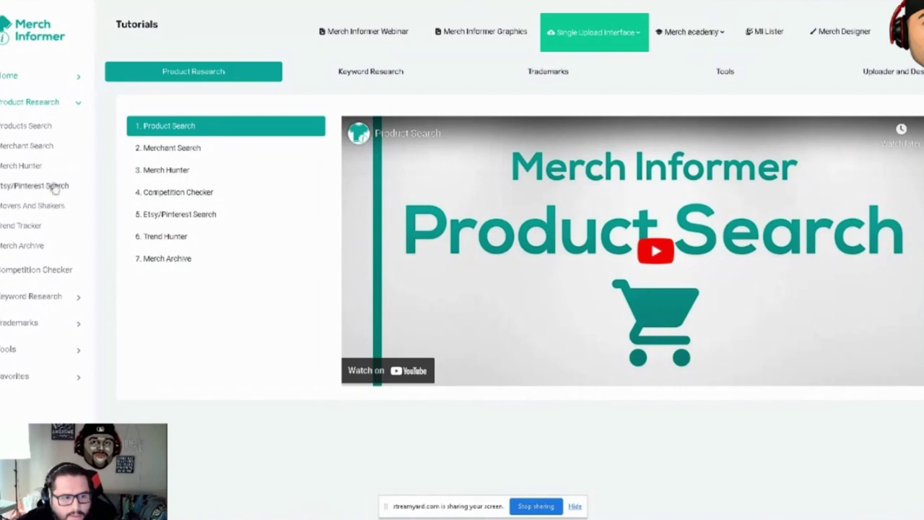
left_click(29, 166)
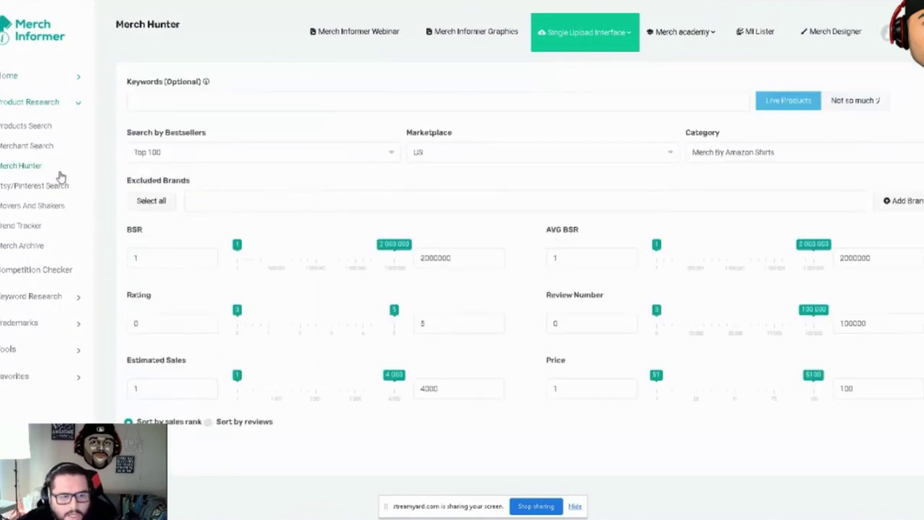
left_click(178, 101)
key("ctrl+v")
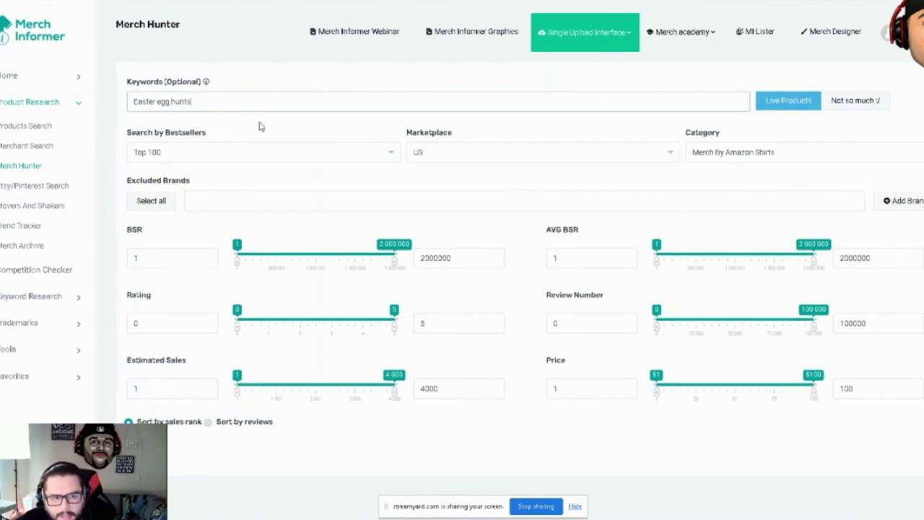
scroll(179, 413, "down", 1)
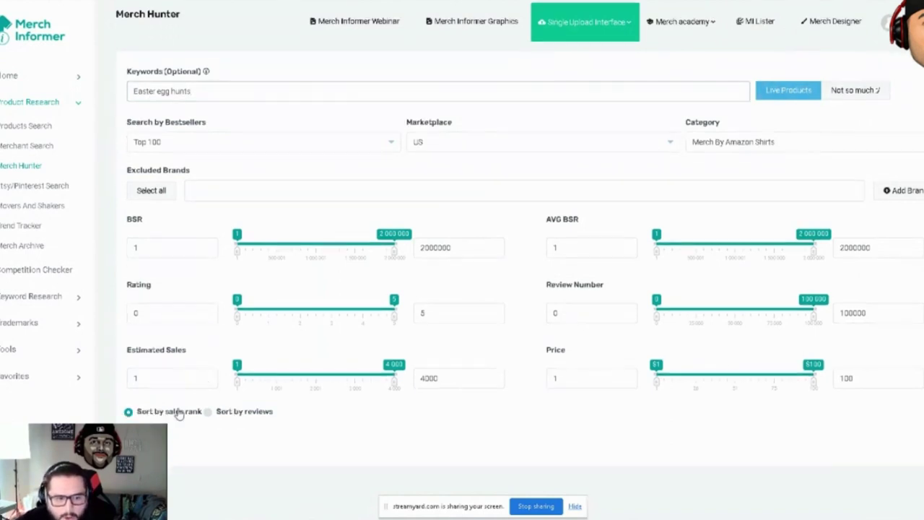
left_click(180, 436)
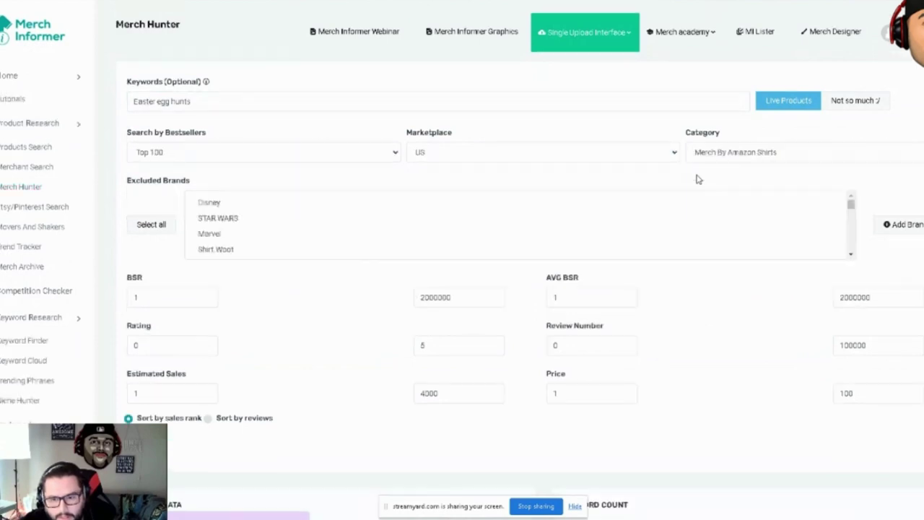
Scroll the Merch Hunter results past the $19.98 Lazy Egg shirts to the Happy Easter bunny-ears shirt.
scroll(503, 240, "down", 1)
scroll(503, 241, "down", 2)
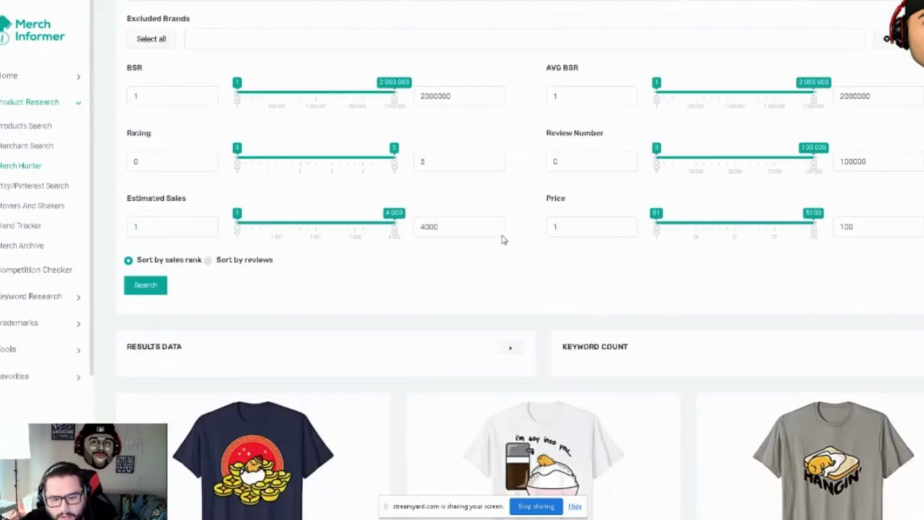
scroll(501, 237, "up", 3)
scroll(501, 238, "down", 5)
scroll(520, 259, "down", 1)
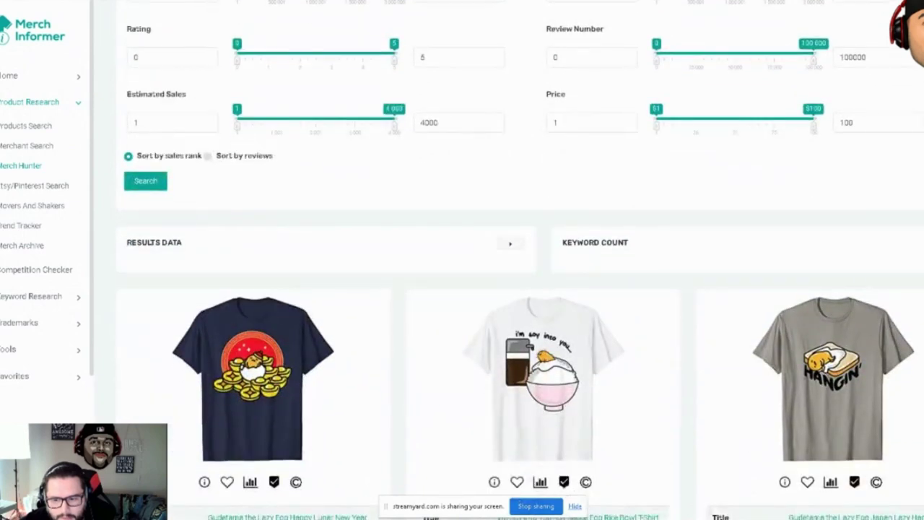
scroll(520, 260, "down", 2)
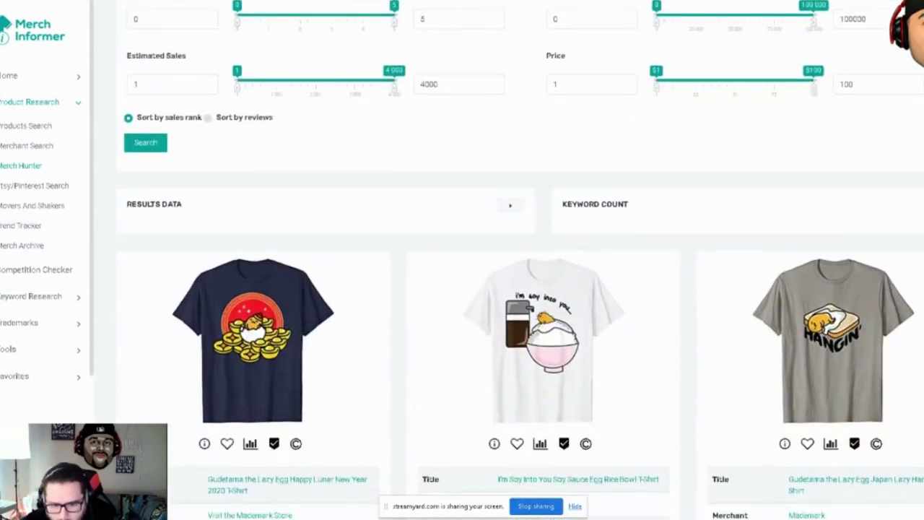
scroll(519, 260, "down", 2)
scroll(520, 259, "up", 5)
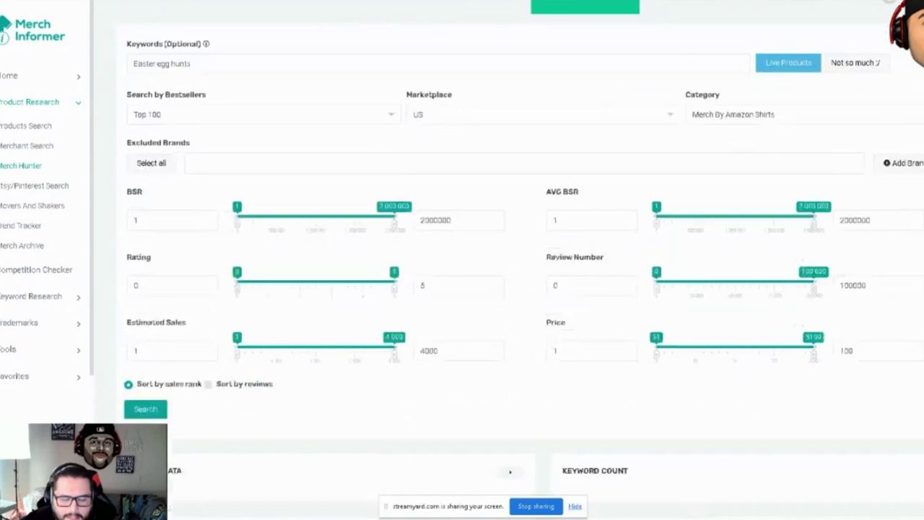
scroll(520, 260, "down", 6)
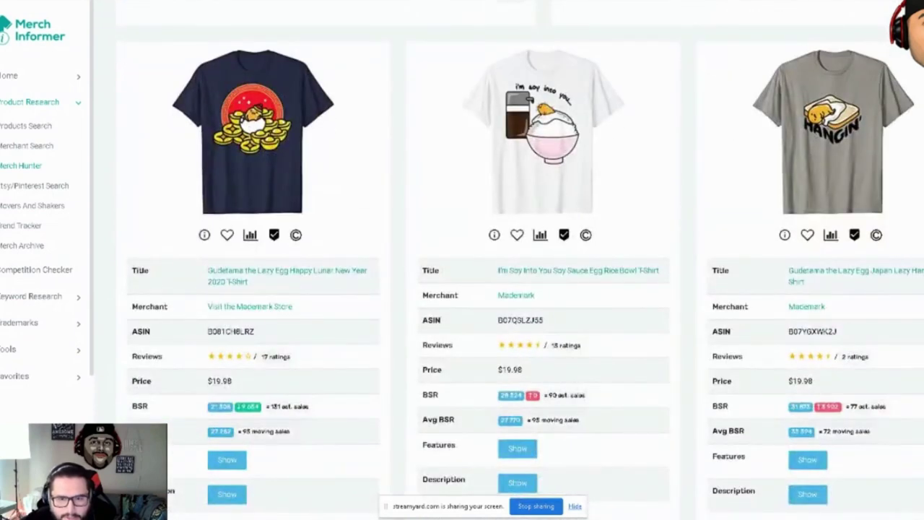
scroll(520, 260, "down", 8)
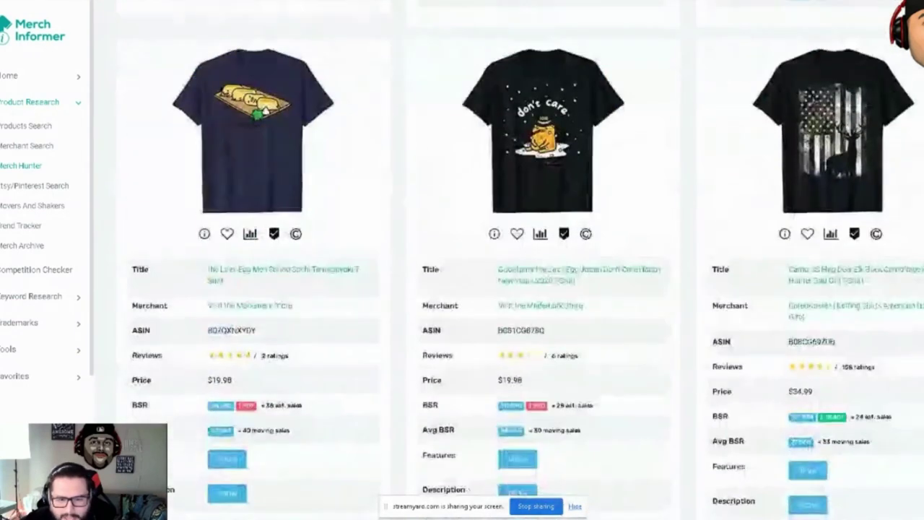
scroll(874, 137, "down", 10)
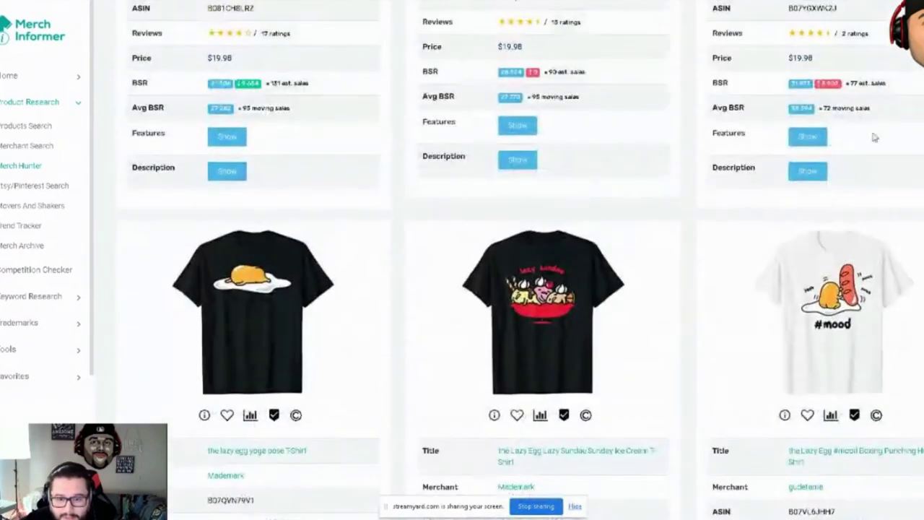
scroll(797, 287, "up", 6)
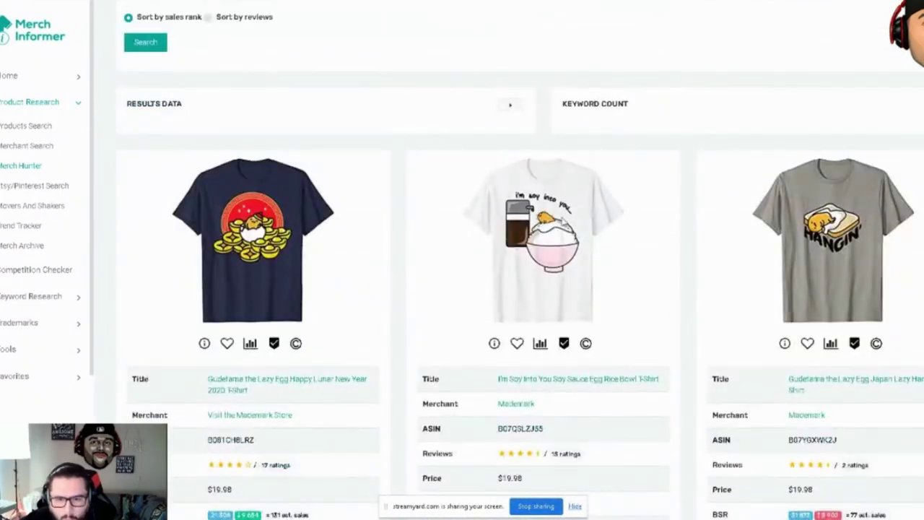
scroll(584, 224, "down", 2)
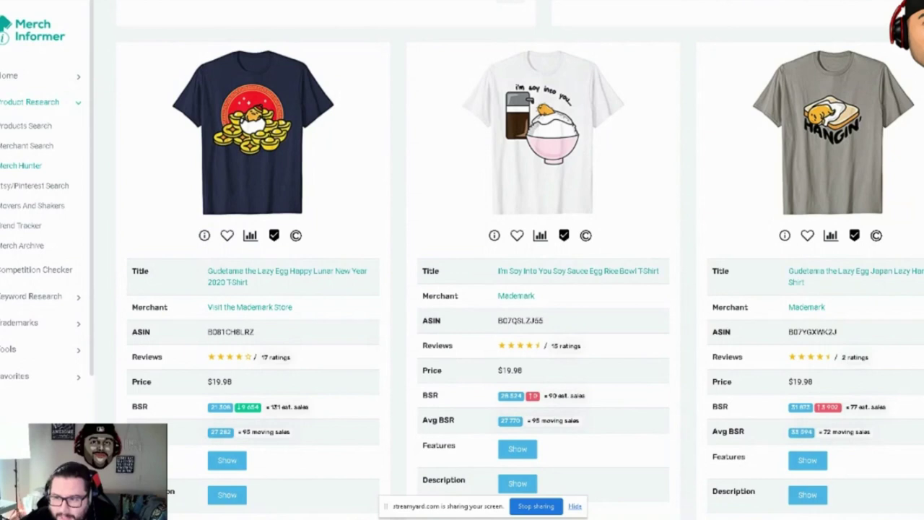
scroll(894, 175, "down", 5)
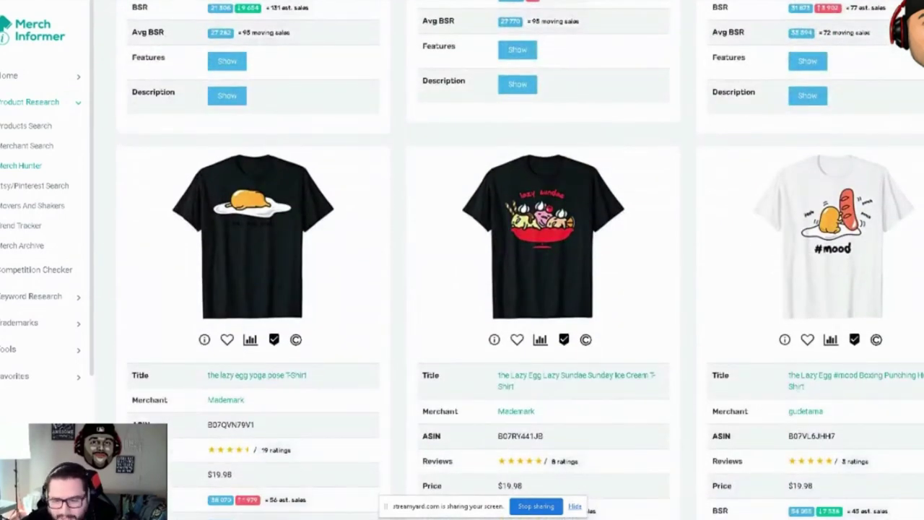
scroll(520, 260, "down", 1)
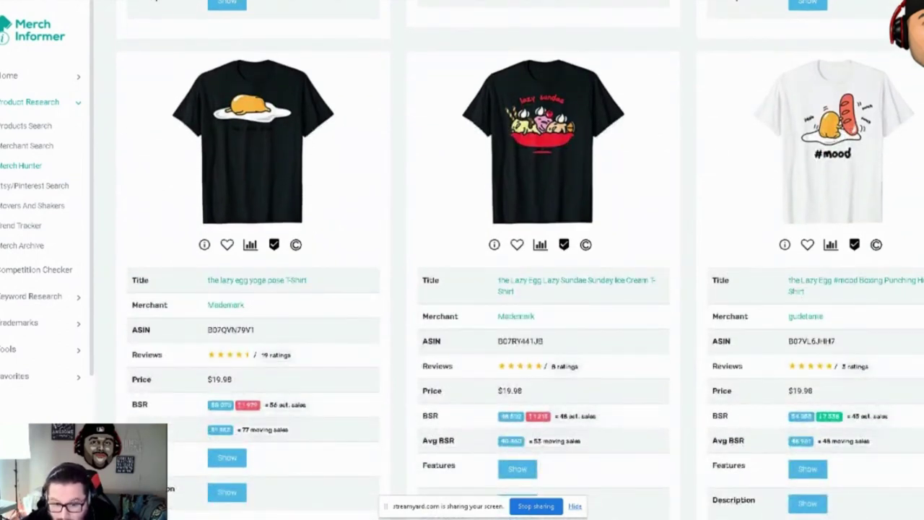
scroll(588, 511, "down", 3)
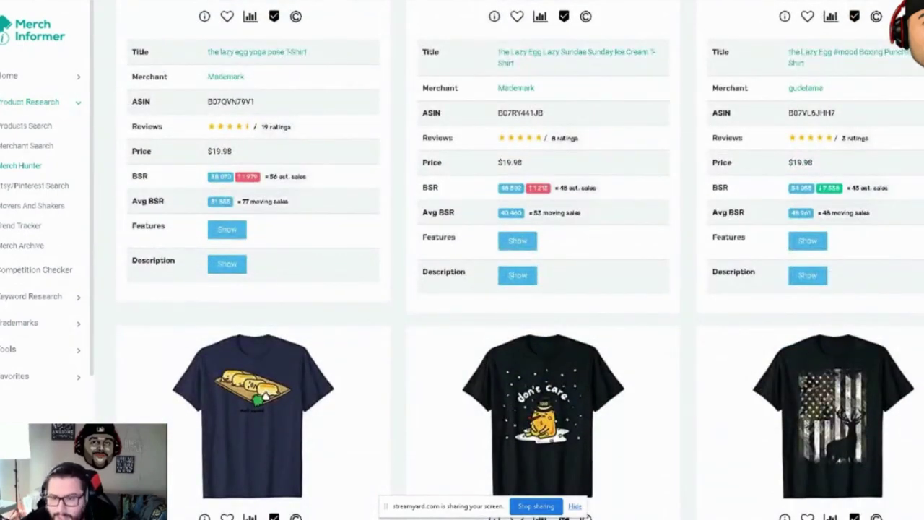
scroll(587, 513, "down", 9)
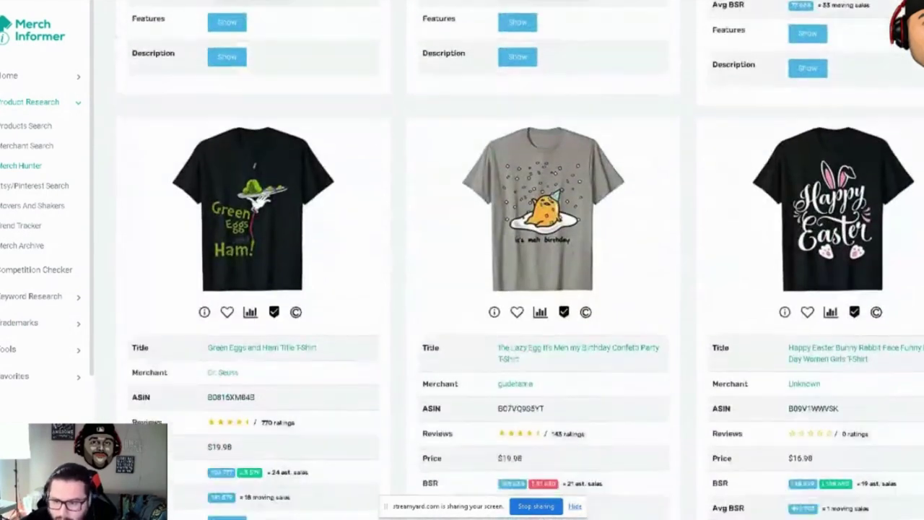
Scroll through the sunglasses bunnies, Peepin' It and $13.99 Easter gnome shirt results.
scroll(520, 259, "down", 1)
scroll(520, 260, "down", 8)
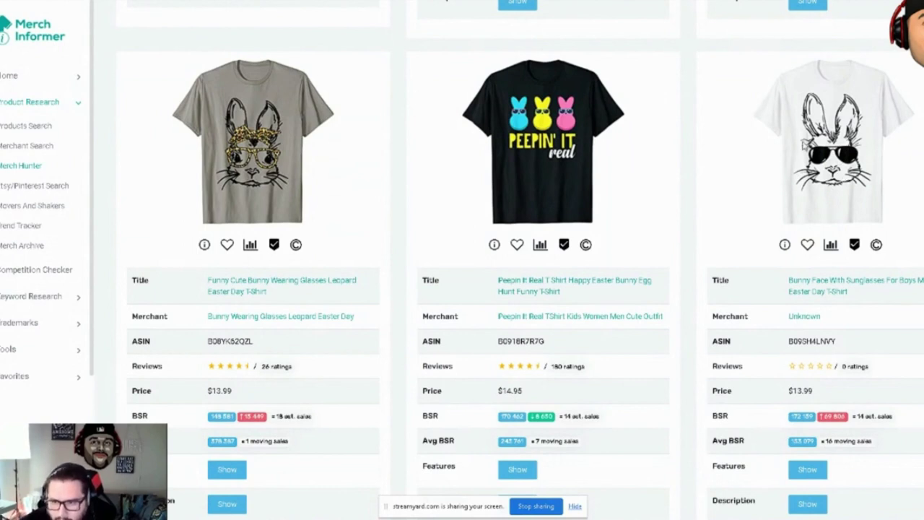
scroll(520, 260, "down", 5)
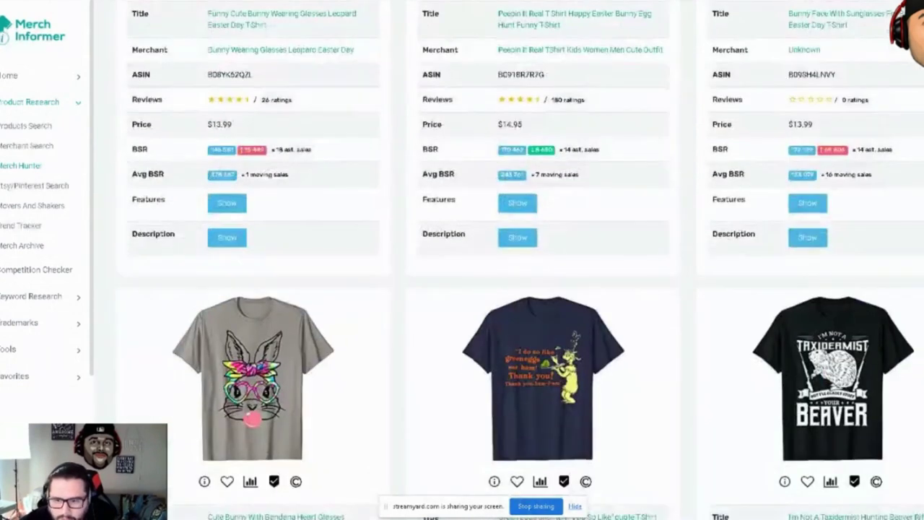
scroll(807, 163, "down", 7)
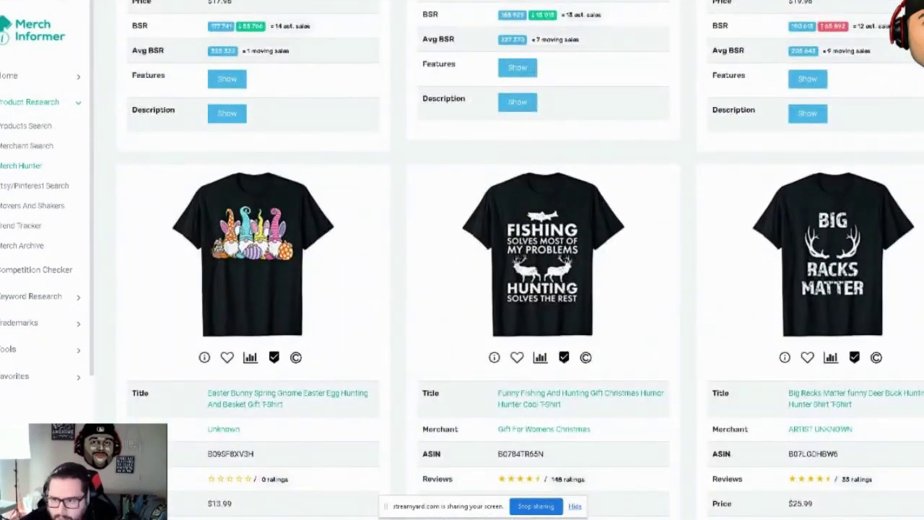
scroll(525, 260, "down", 5)
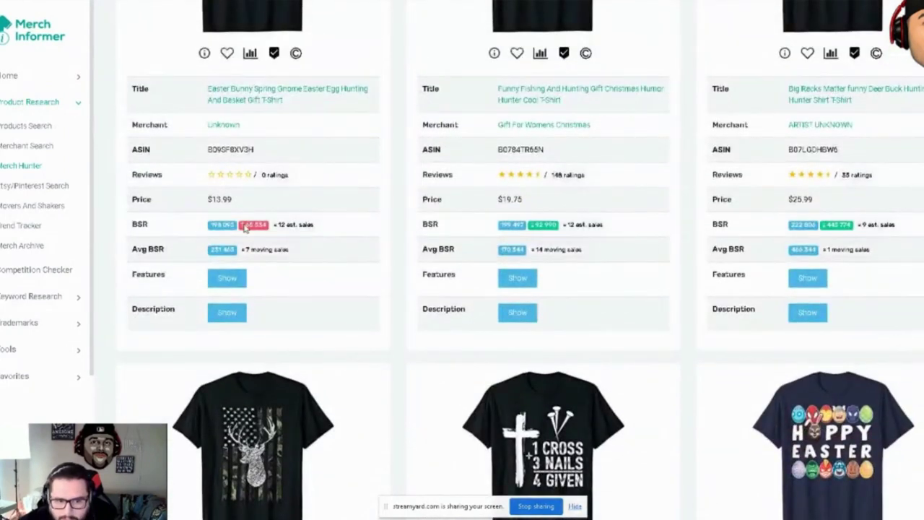
scroll(644, 287, "up", 5)
scroll(715, 273, "down", 3)
scroll(519, 260, "down", 5)
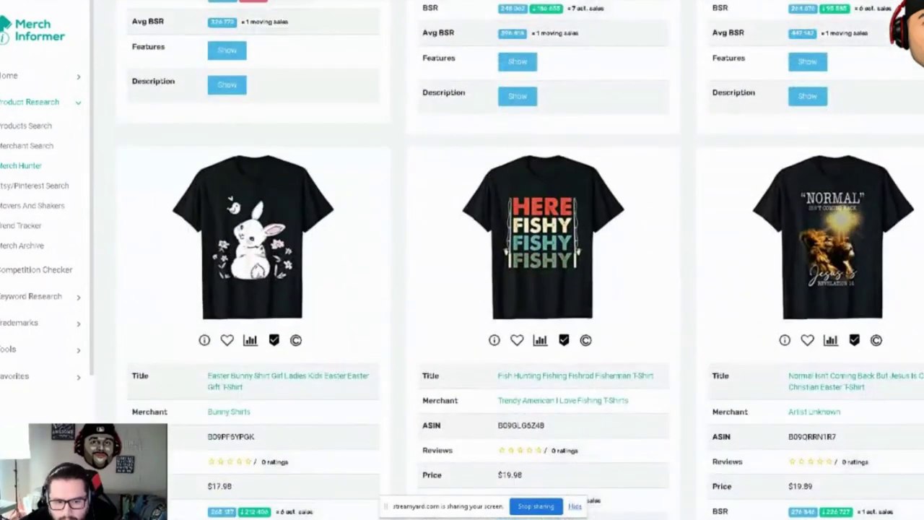
scroll(301, 248, "down", 1)
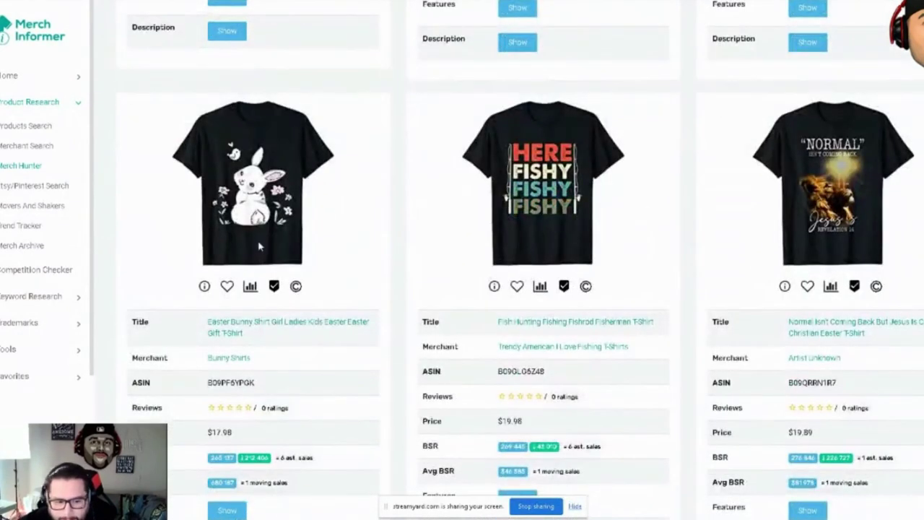
scroll(310, 275, "down", 7)
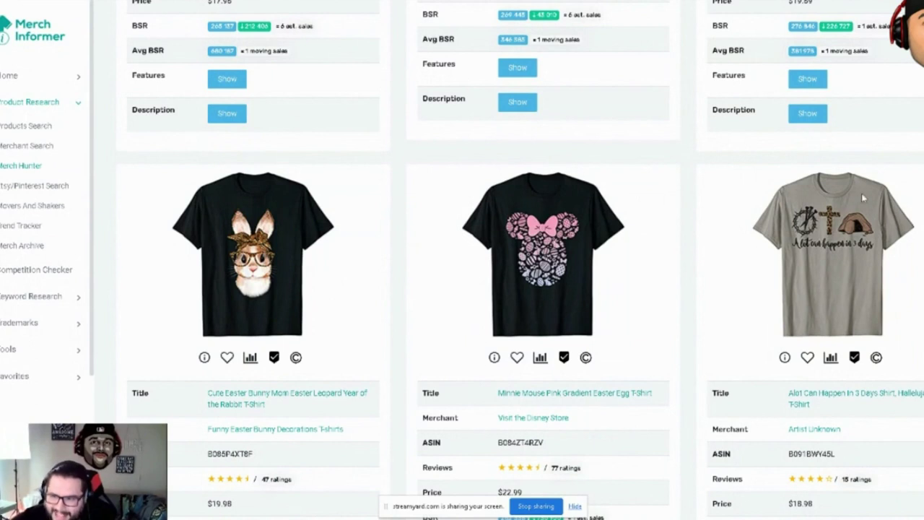
scroll(863, 198, "up", 4)
scroll(462, 260, "down", 5)
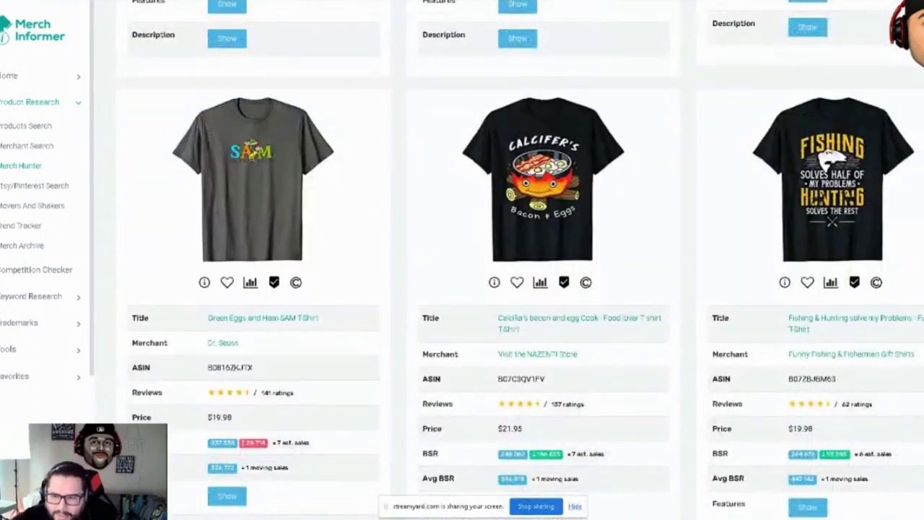
scroll(166, 402, "up", 2)
scroll(166, 401, "down", 15)
scroll(166, 402, "up", 4)
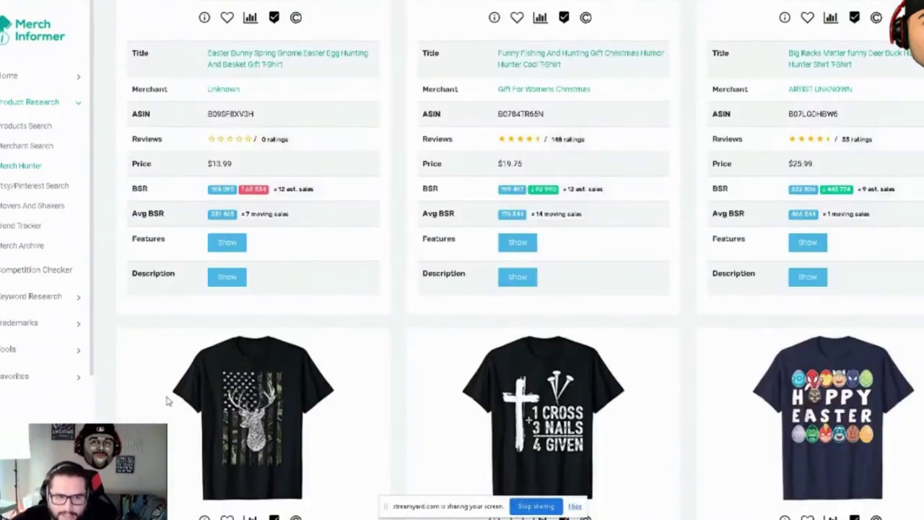
scroll(166, 402, "up", 2)
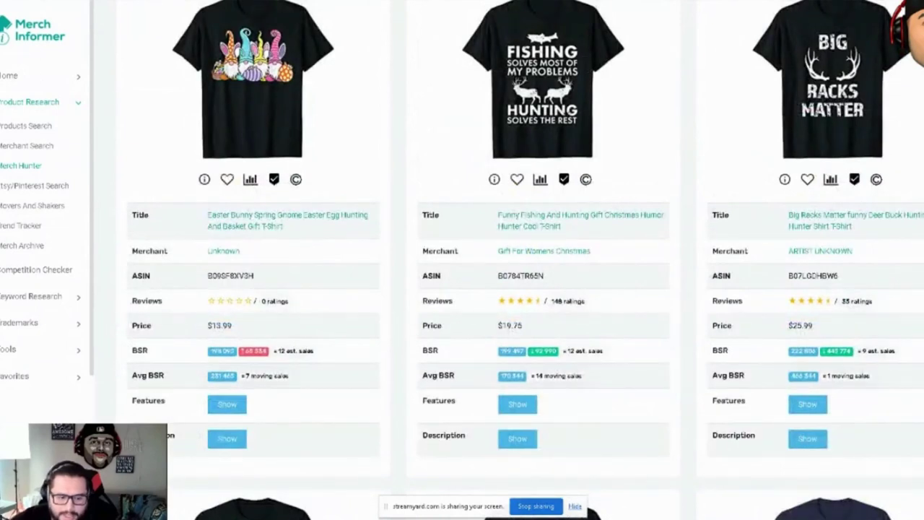
Launch Notepad and jot down 'Easter Bunny Easter Eggs' as the first ideas.
key("super")
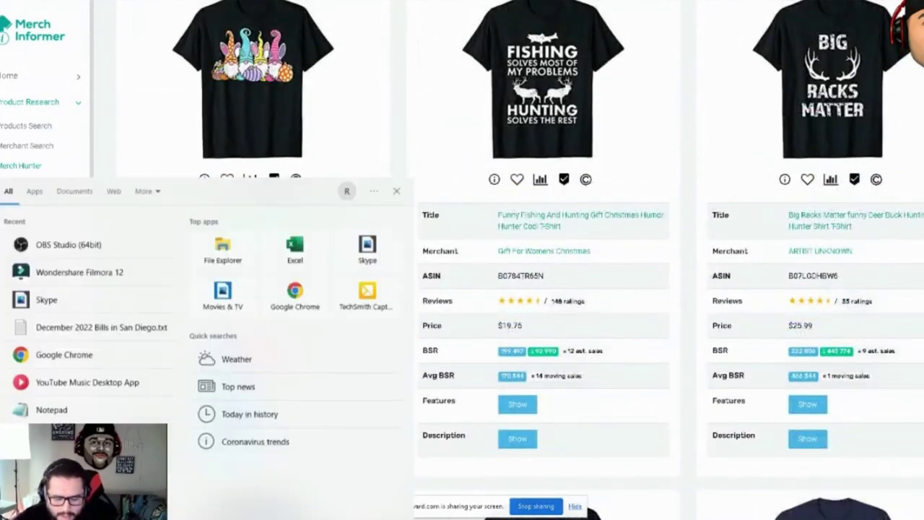
type("notepad")
key("Return")
key("super")
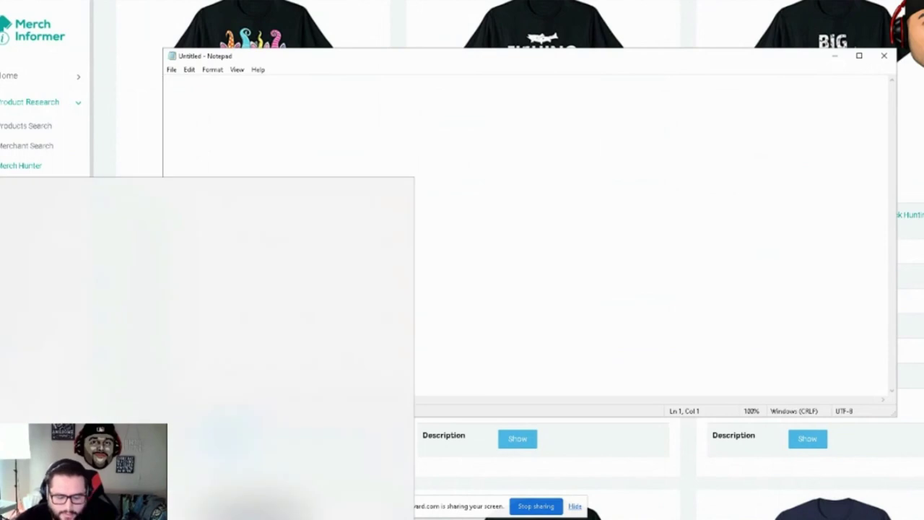
left_click(710, 184)
type("Easter Bunny ")
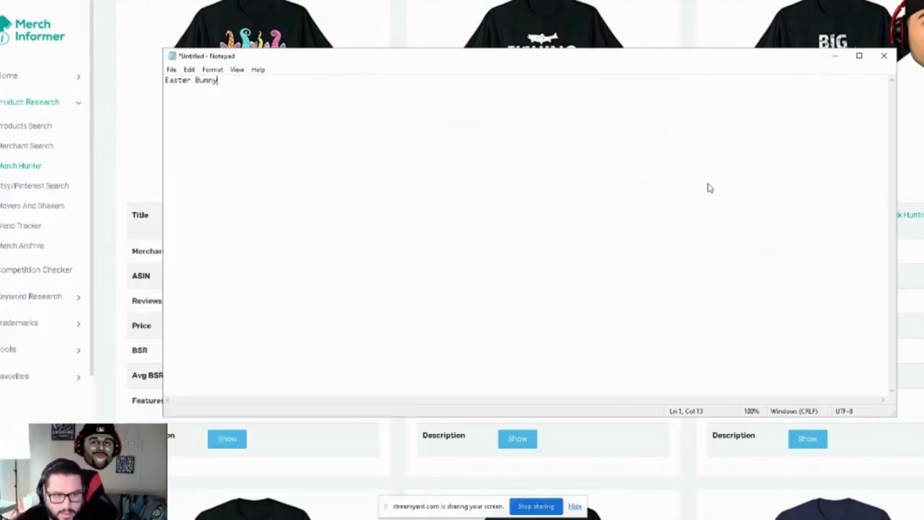
type("Easter Eggs")
key("Return")
Copy the Merch Hunter keyword 'Easter egg hunts' into the list as the third idea.
key("alt+Tab")
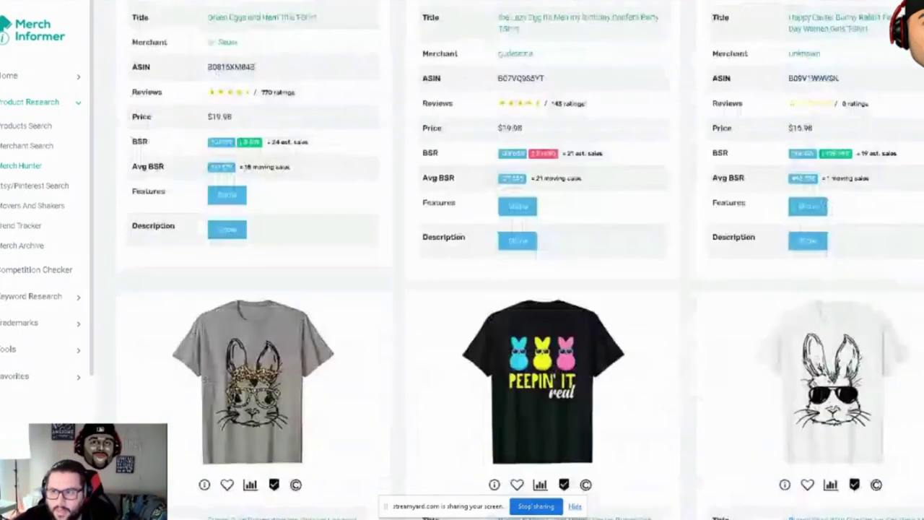
scroll(505, 260, "up", 10)
triple_click(152, 80)
key("ctrl+c")
key("alt+Tab")
key("ctrl+v")
key("Return")
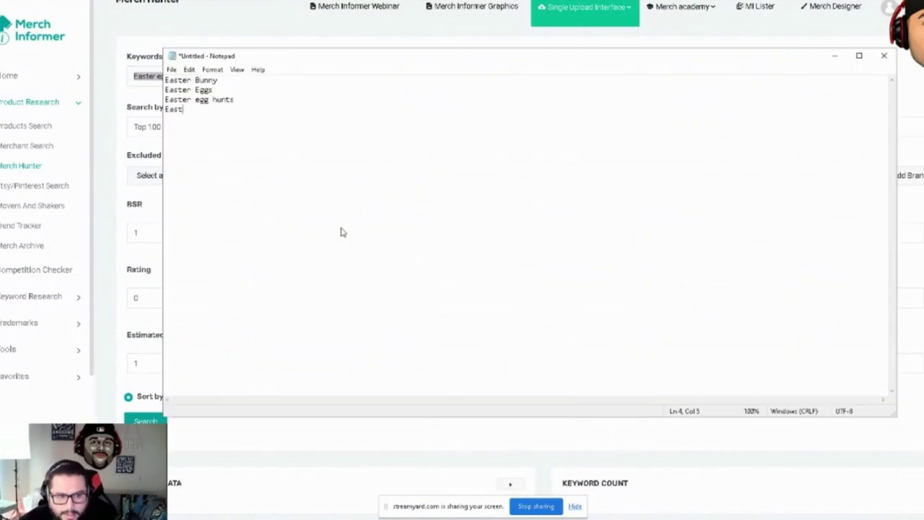
Add 'Easter Basket With Eggs in them' and 'Cool bunny with sunglasses', then minimize Notepad.
type("Easter Basket With Eggs in them")
key("Return")
type("Cool bunny with sunglasses")
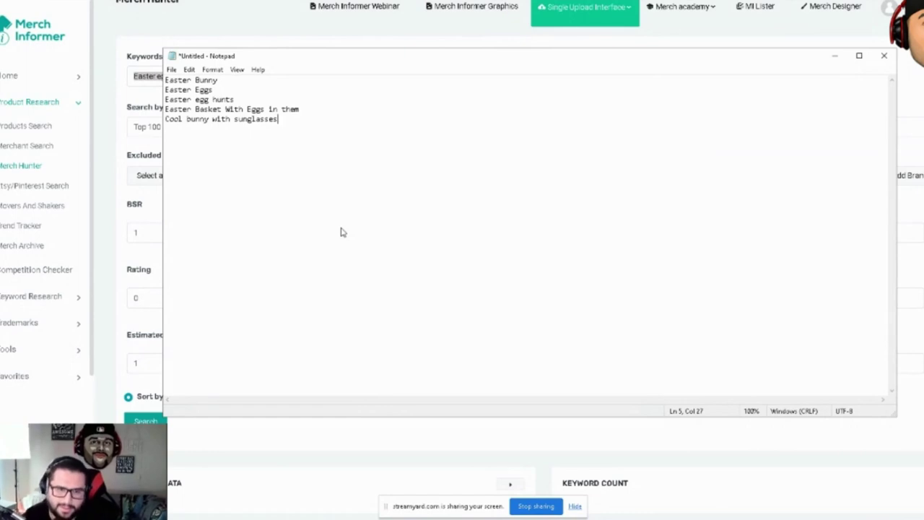
left_click(835, 56)
scroll(835, 58, "down", 10)
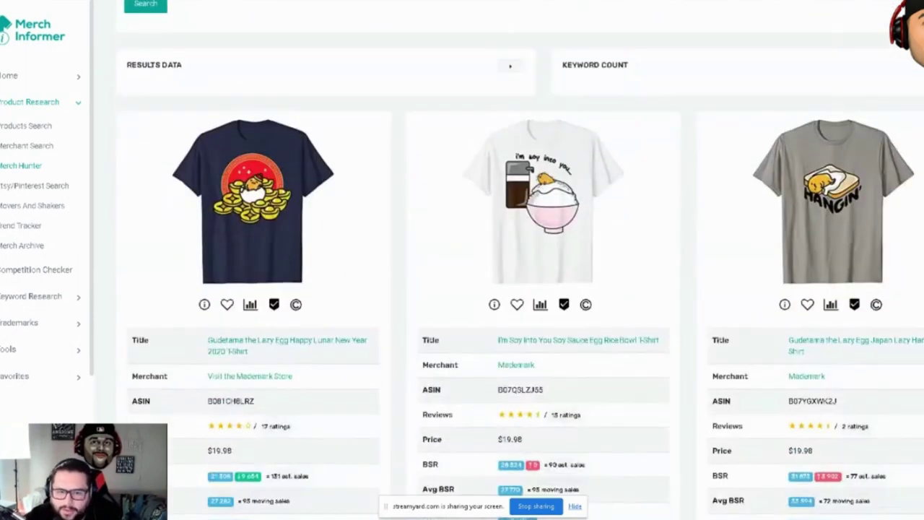
Add the idea 'Easter Bunny Playing video games with headset on' to the Notepad list.
scroll(525, 260, "down", 20)
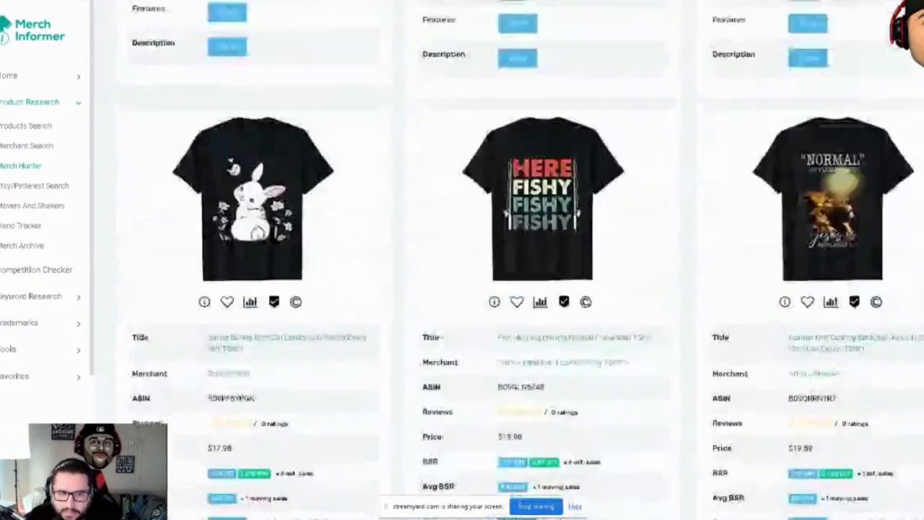
scroll(871, 263, "down", 10)
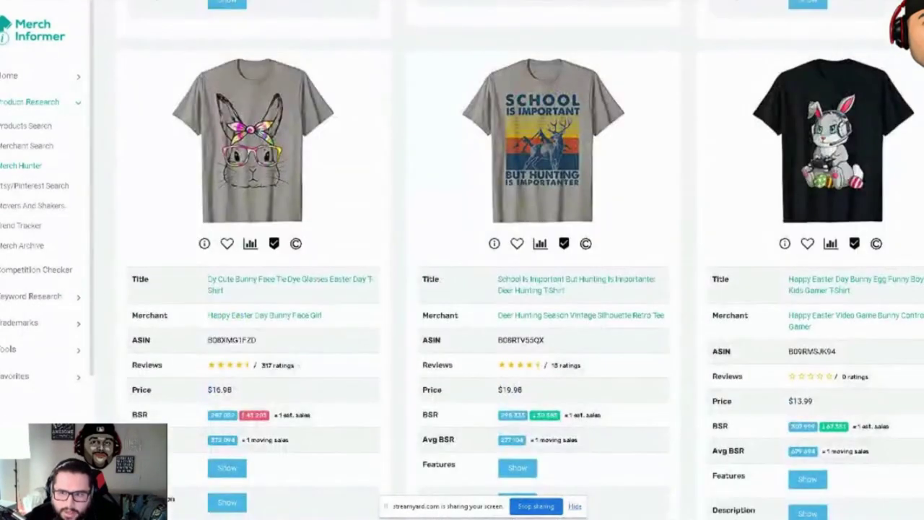
scroll(871, 264, "up", 1)
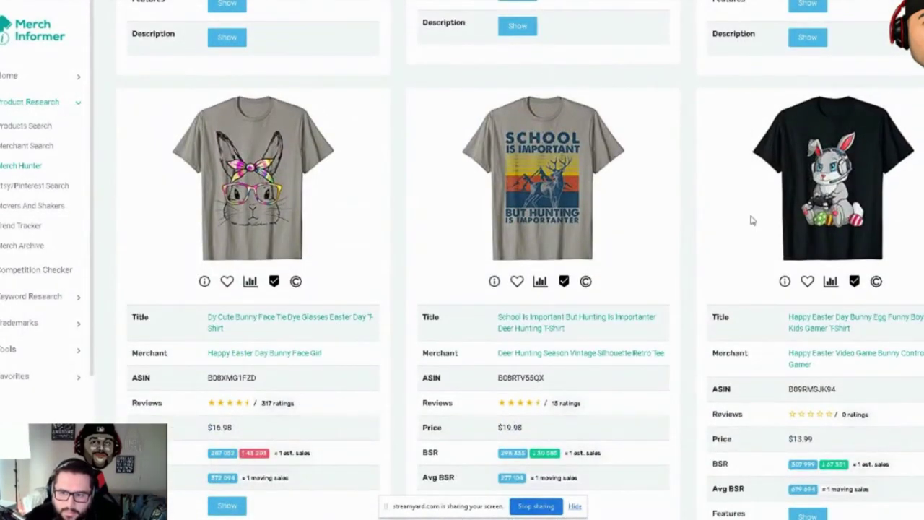
key("alt+Tab")
type("Easter B")
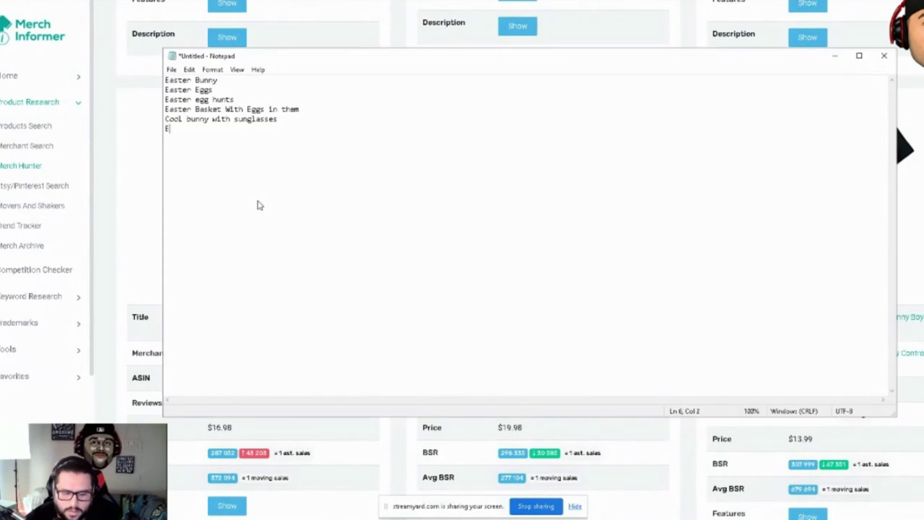
type("unny Playing video g")
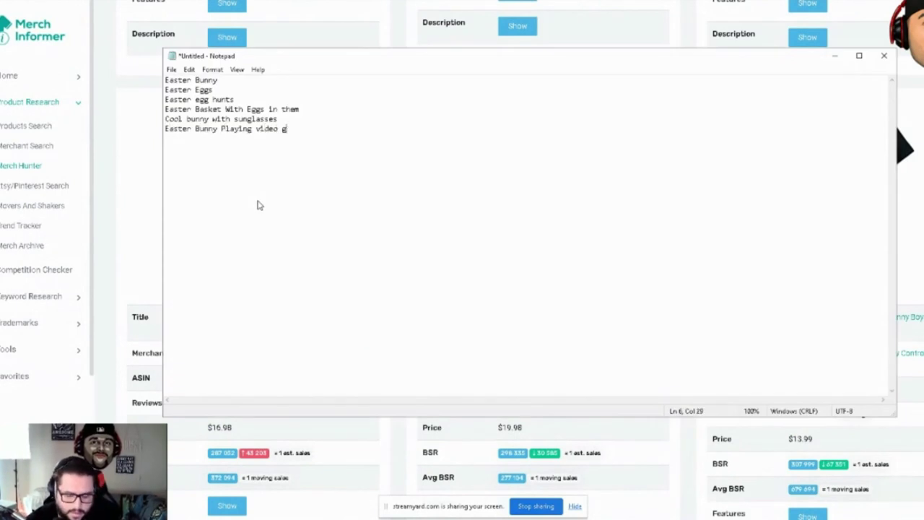
type("ames with headset on - Eg")
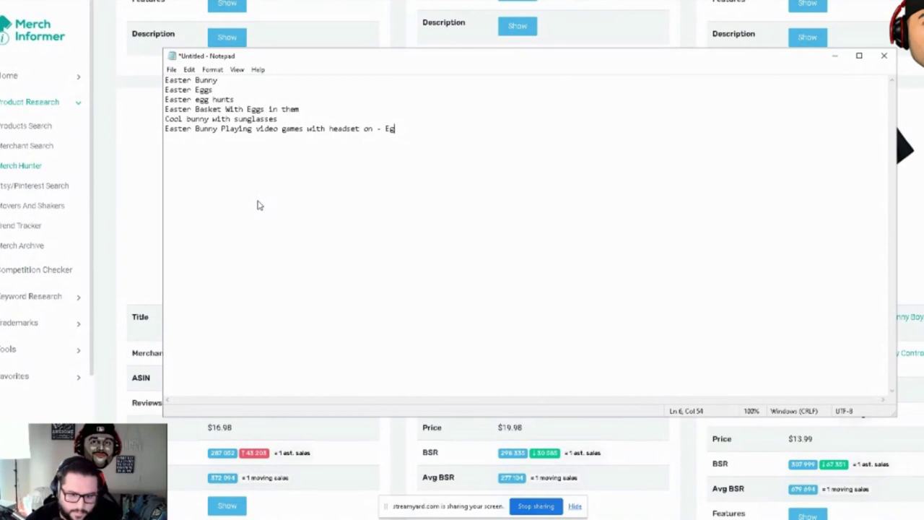
type("- Easter eggs around the")
Check more shirt results, then add 'Gnome holding an easter egg' to the idea list.
key("alt+Tab")
scroll(462, 260, "down", 10)
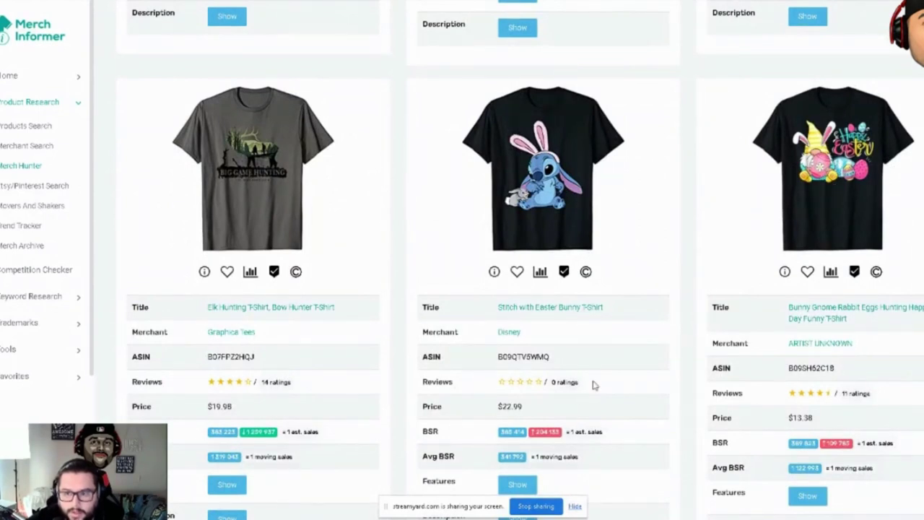
mouse_move(386, 506)
left_click(509, 485)
type("Gnome holding an")
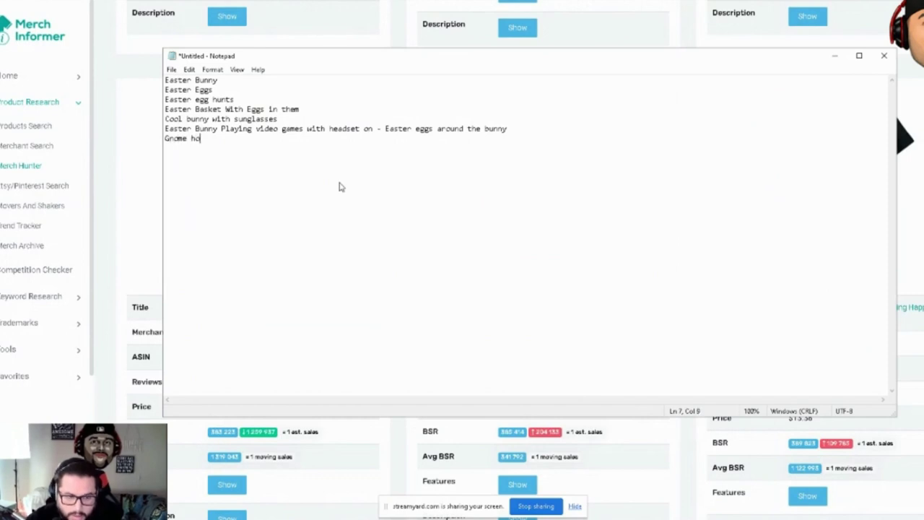
type(" easter egg")
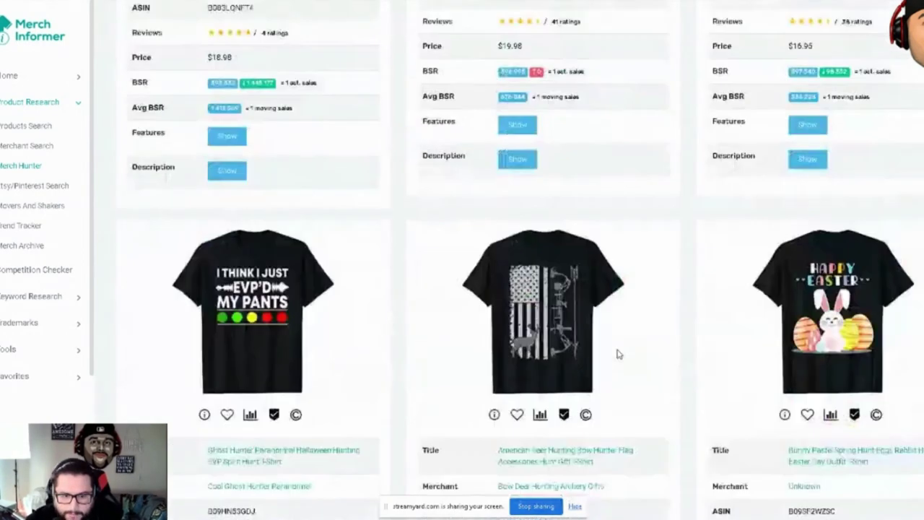
scroll(713, 329, "down", 5)
scroll(711, 329, "down", 10)
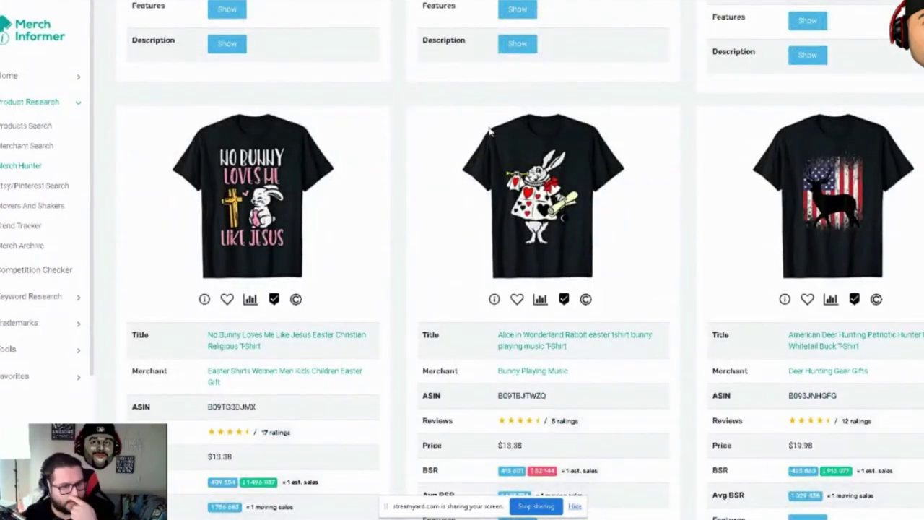
Bring the Notepad Easter ideas forward, then switch to the Midjourney Discord window.
left_click(495, 513)
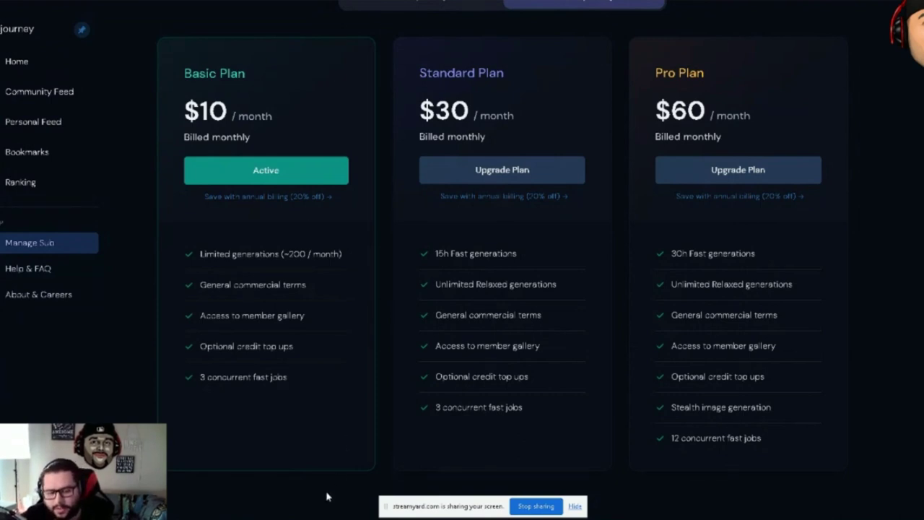
left_click(269, 469)
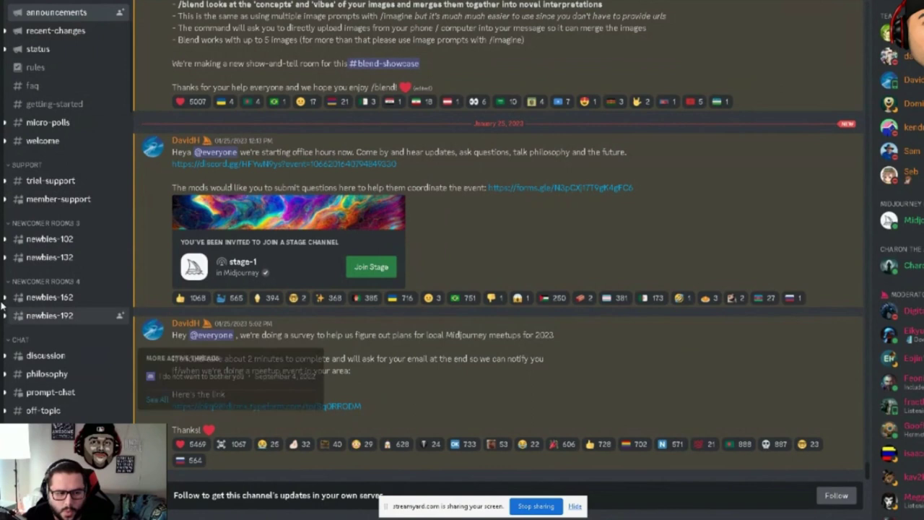
Dismiss the screen-sharing notice and open the general-1 image channel.
scroll(83, 352, "down", 3)
scroll(85, 352, "down", 10)
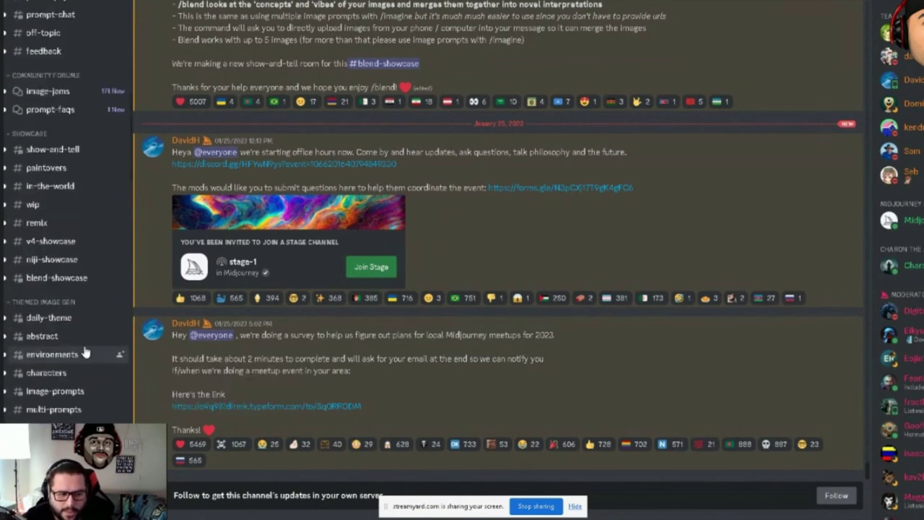
scroll(72, 128, "up", 6)
scroll(72, 128, "up", 3)
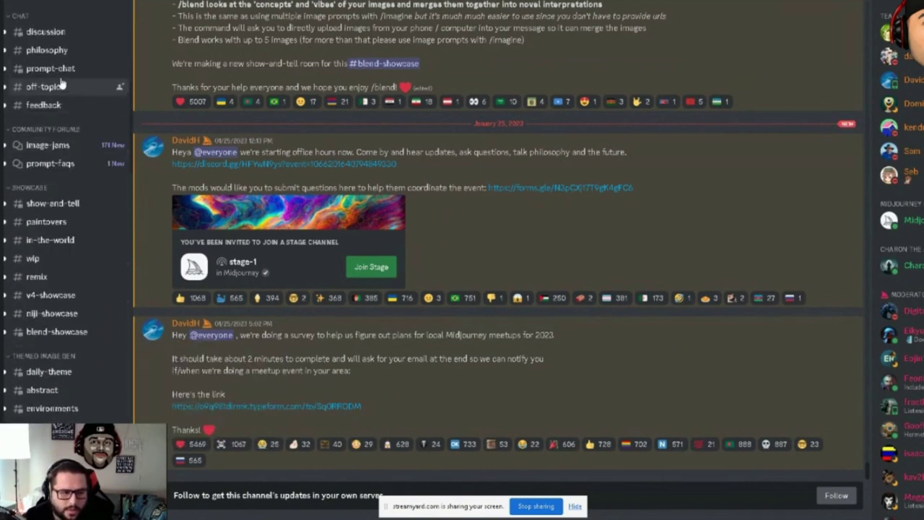
left_click(575, 505)
scroll(58, 309, "down", 9)
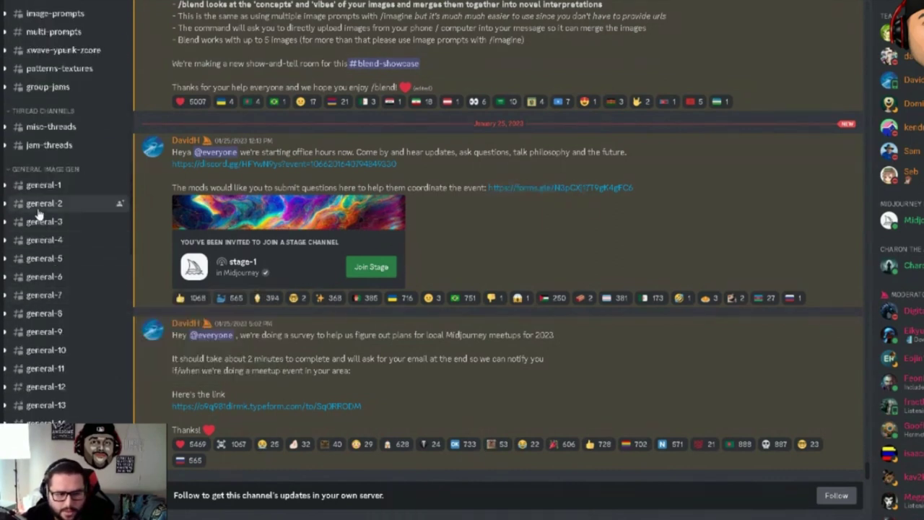
mouse_move(45, 189)
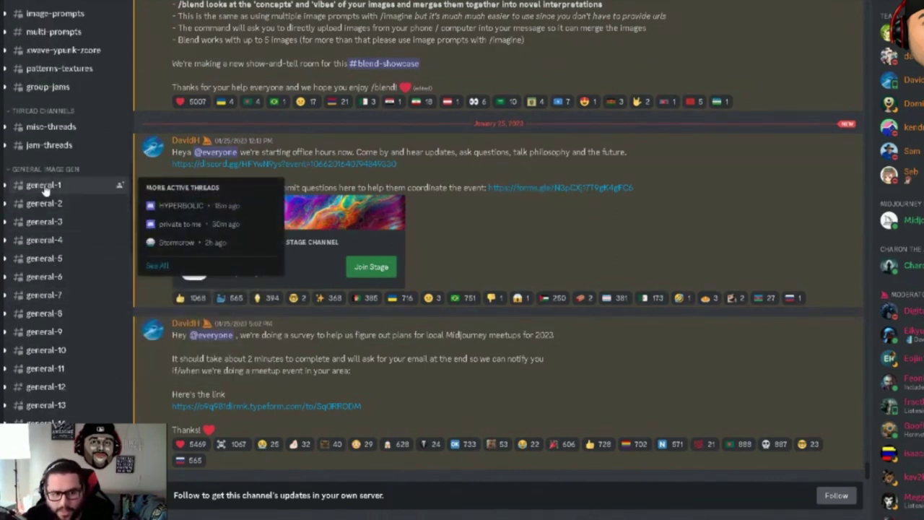
left_click(44, 188)
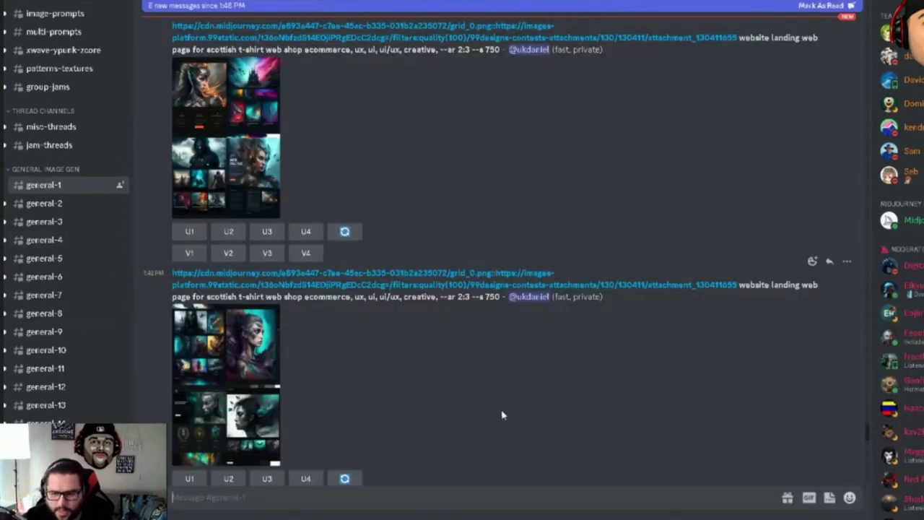
scroll(869, 437, "up", 2)
scroll(866, 454, "down", 10)
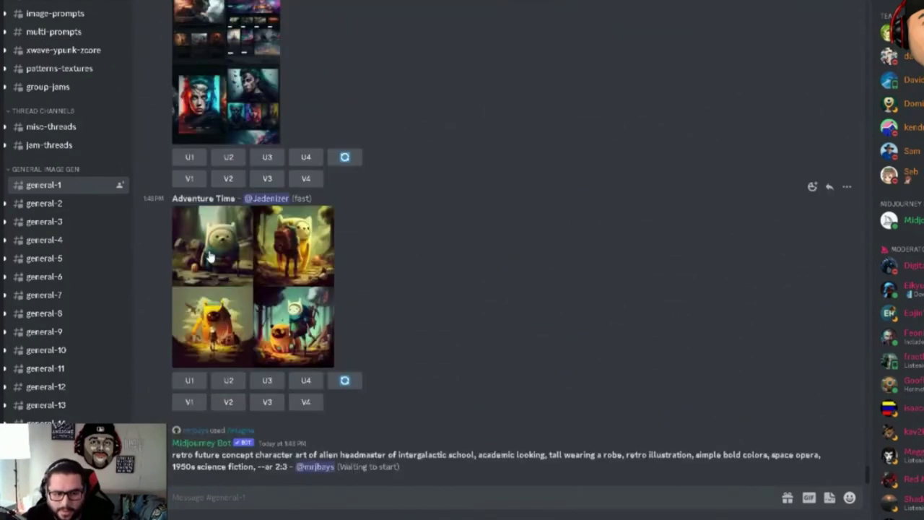
Preview the Adventure Time and fighter-jet image grids enlarged, then close the previews.
left_click(209, 256)
left_click(700, 239)
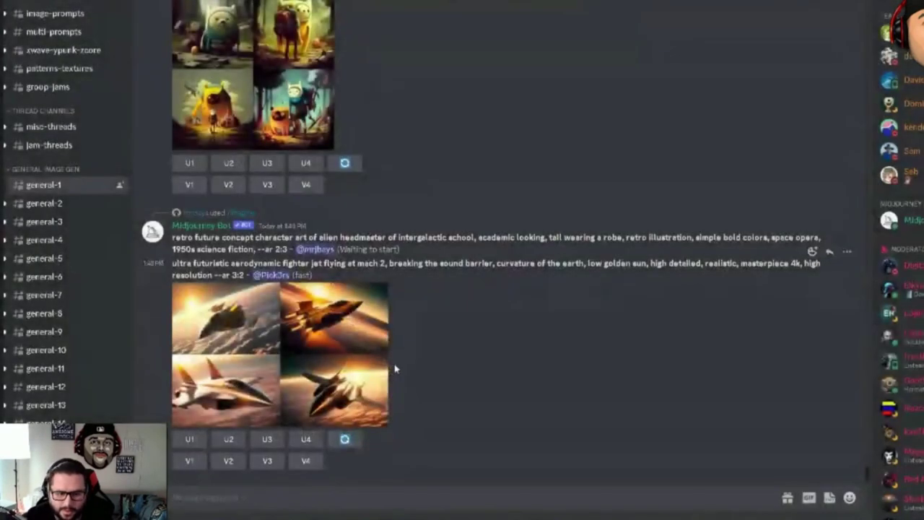
left_click(361, 325)
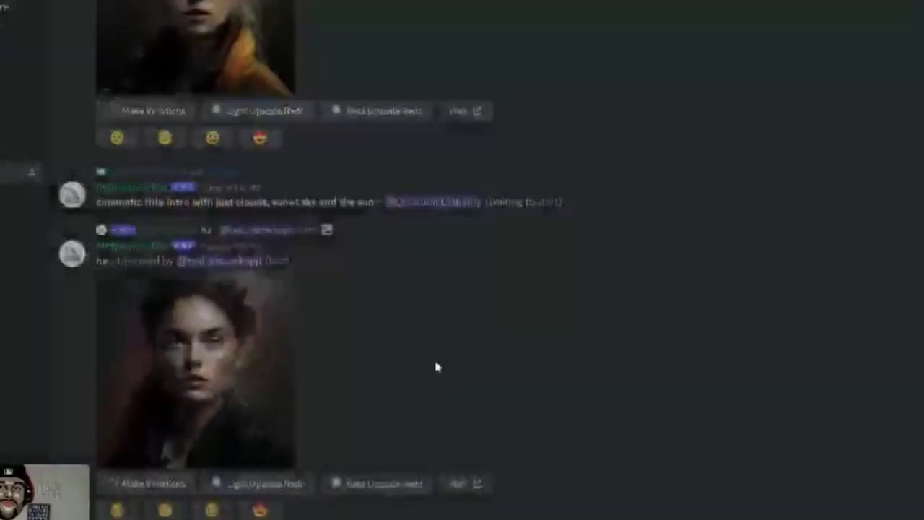
scroll(435, 365, "down", 5)
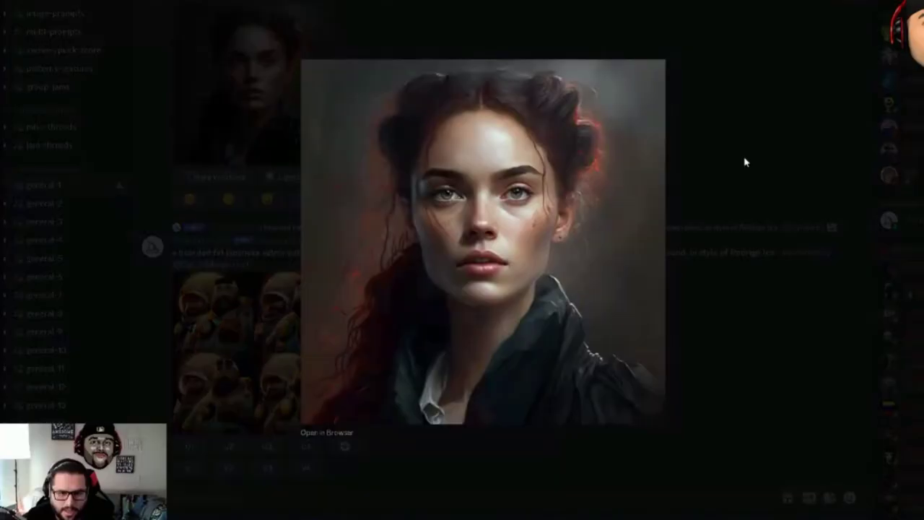
left_click(746, 163)
scroll(701, 236, "up", 10)
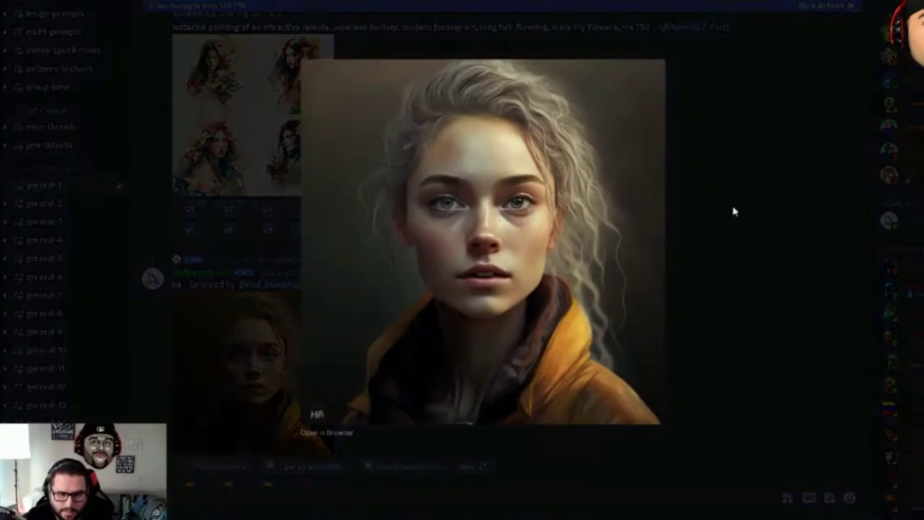
left_click(733, 211)
scroll(614, 378, "up", 5)
scroll(472, 347, "up", 3)
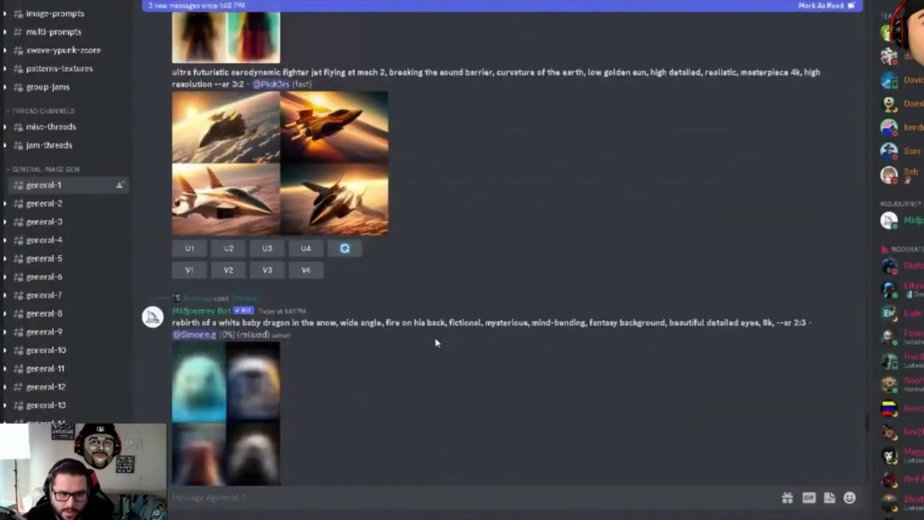
scroll(866, 371, "down", 15)
scroll(865, 317, "up", 8)
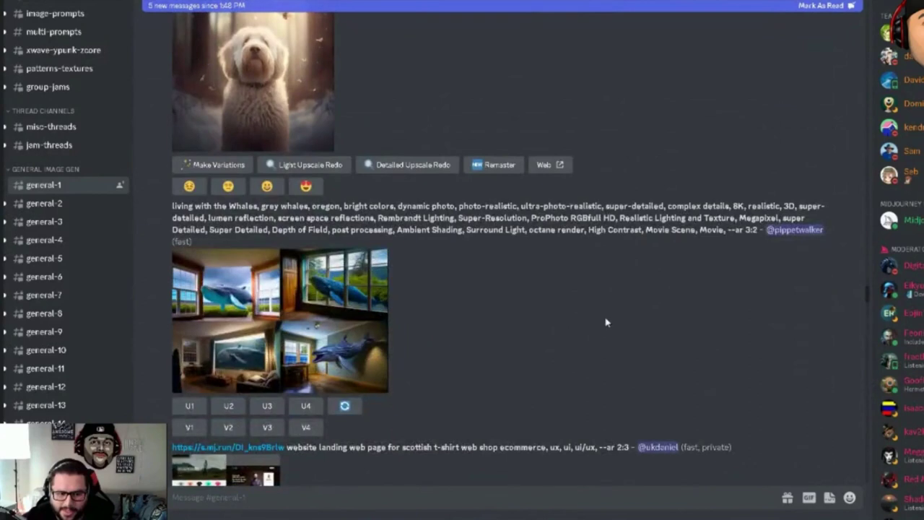
Inspect the whales, labradoodle and messy apartment prompts and grids, then type / for a bot command.
left_click_drag(210, 230, 172, 205)
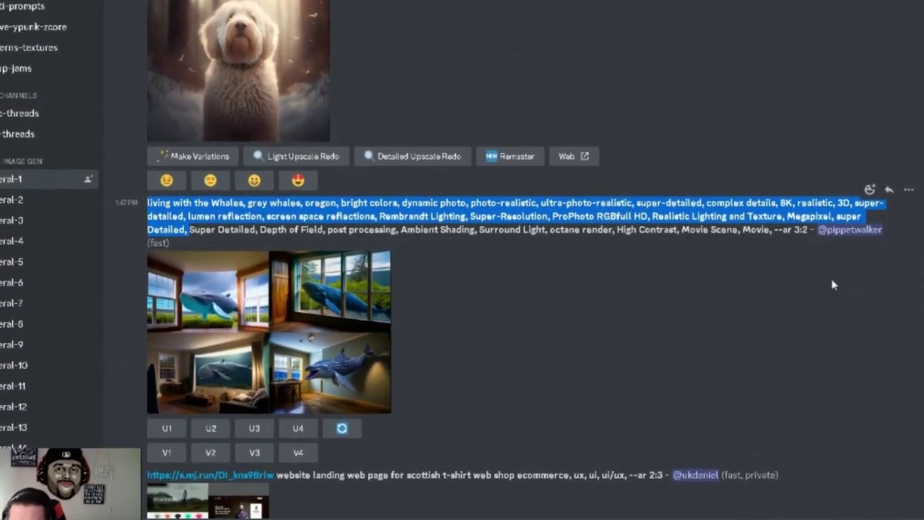
left_click(329, 370)
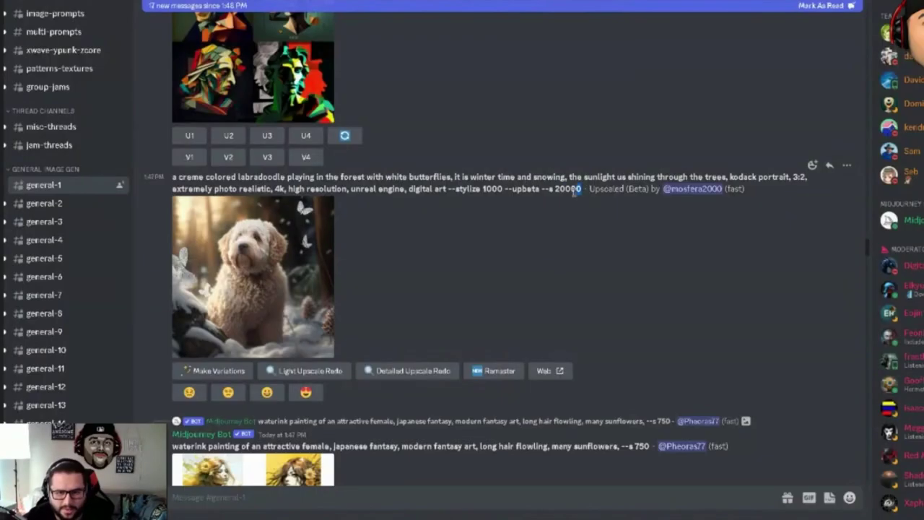
triple_click(576, 189)
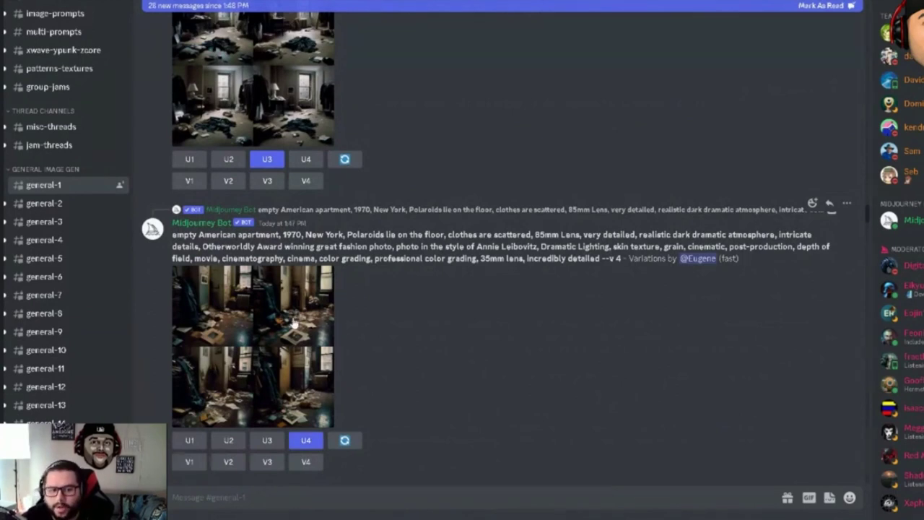
left_click(283, 347)
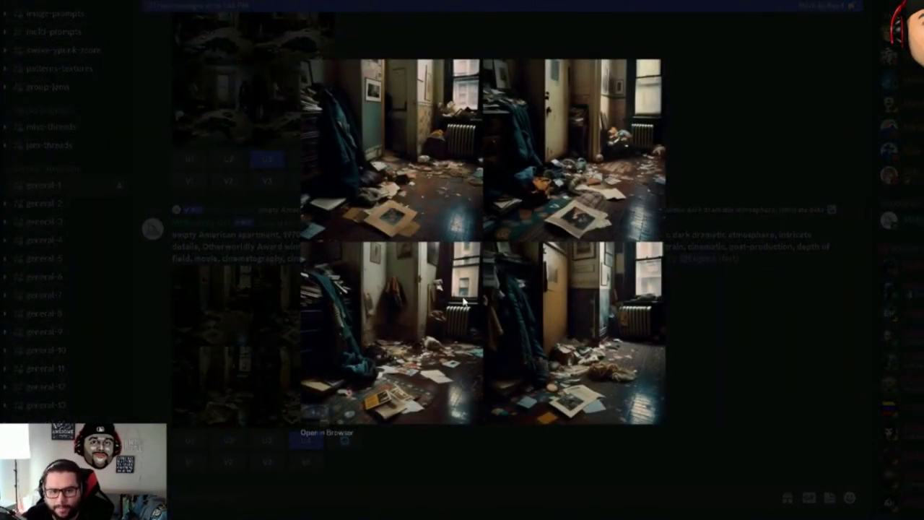
left_click(764, 368)
scroll(863, 358, "down", 15)
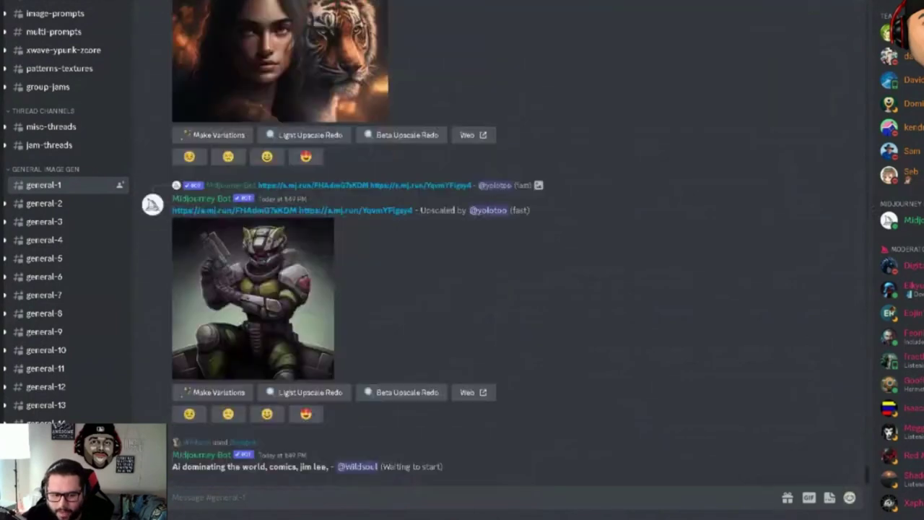
type("/")
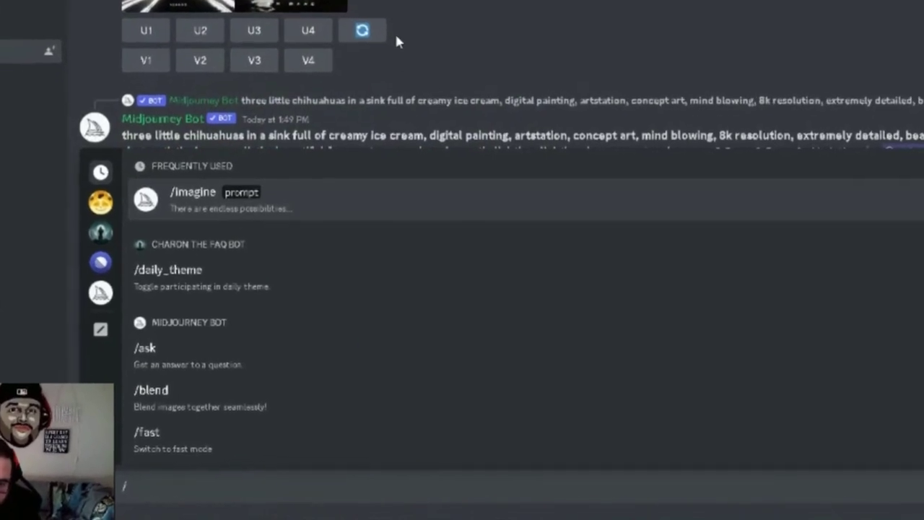
Submit /imagine 'Easter Basket With Eggs in them, cartoon', copying the idea from Notepad.
left_click(188, 200)
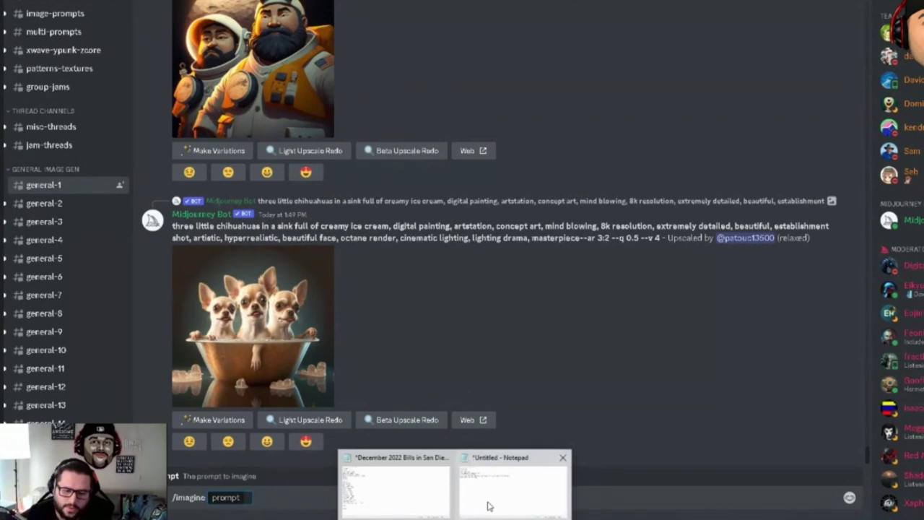
left_click(512, 487)
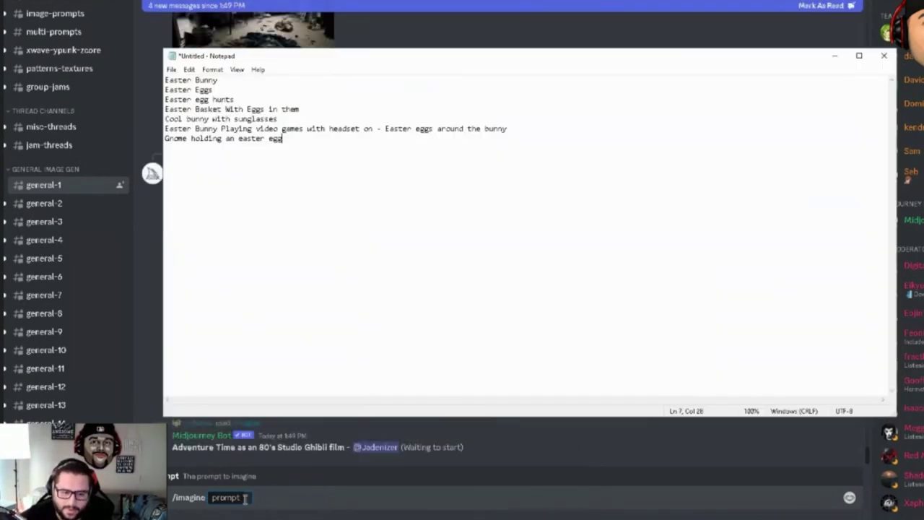
left_click(427, 450)
key("BackSpace")
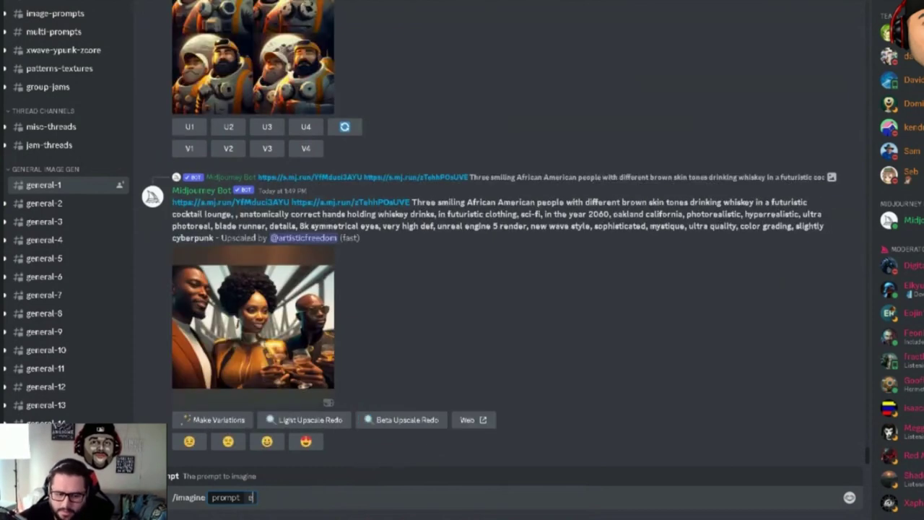
left_click(488, 501)
left_click_drag(309, 109, 157, 109)
key("ctrl+c")
left_click(258, 498)
key("ctrl+v")
type(", cartoon")
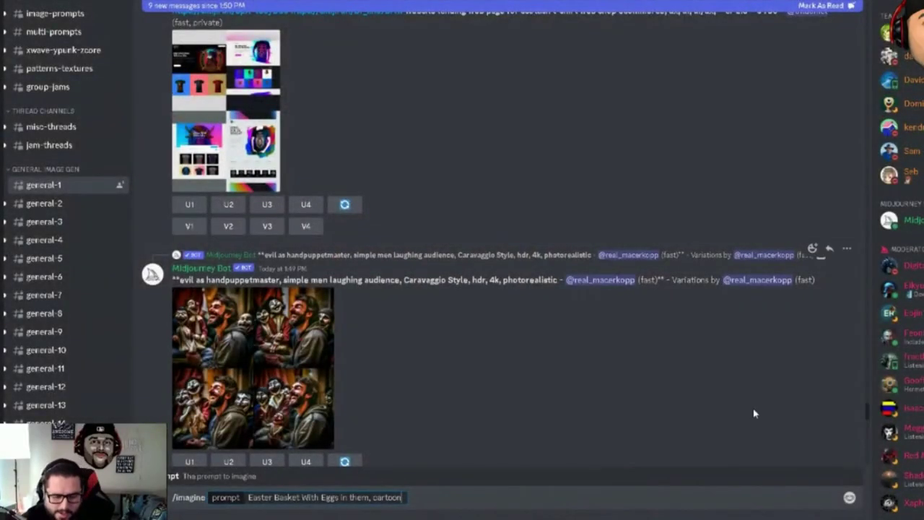
key("Return")
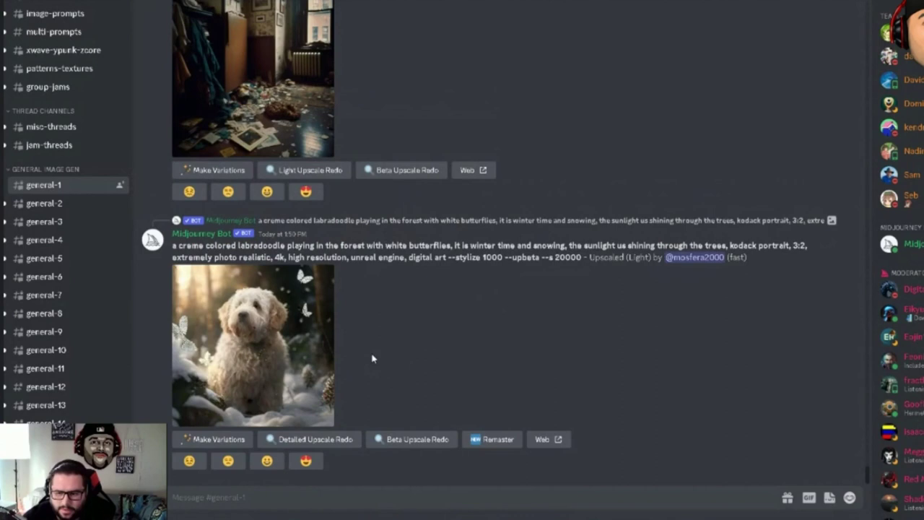
Scroll the chat to the finished four-image cartoon Easter basket grid.
scroll(416, 352, "up", 10)
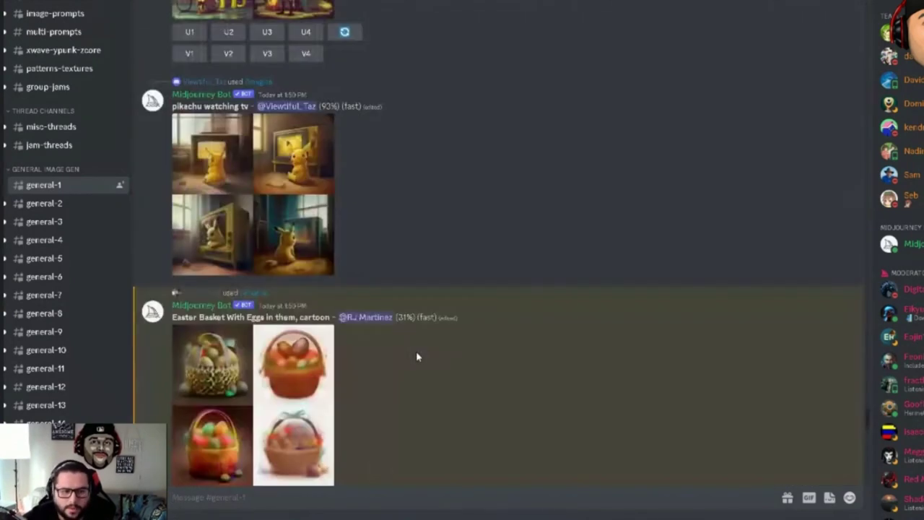
scroll(417, 356, "down", 3)
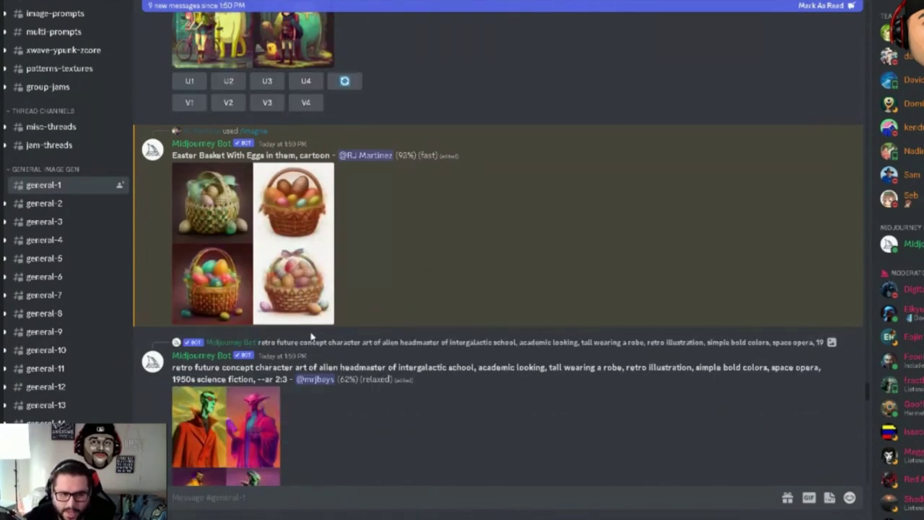
scroll(462, 351, "down", 10)
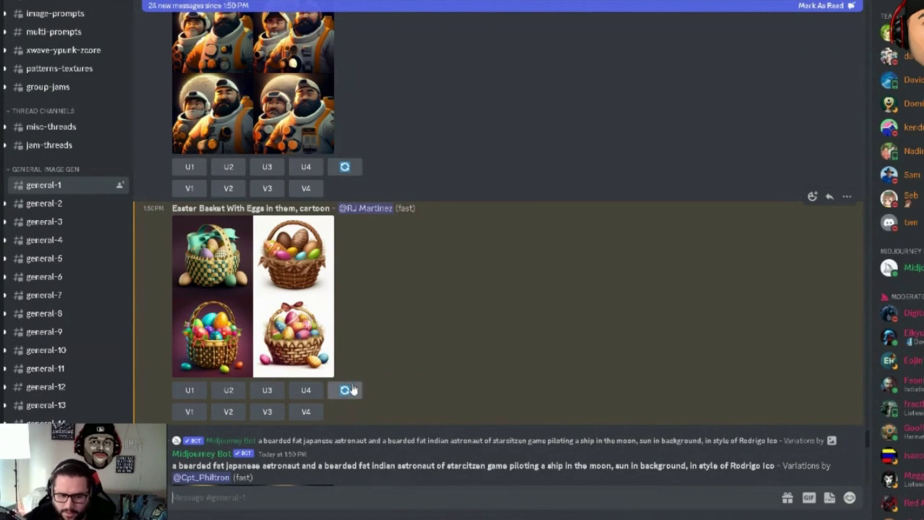
View the Easter basket grid enlarged, close it, and try upscaling the third basket.
left_click(280, 309)
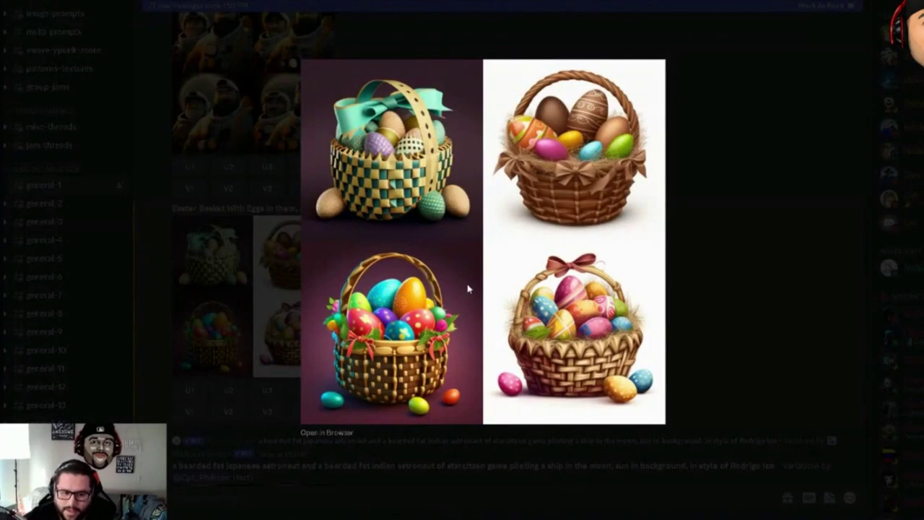
key("Escape")
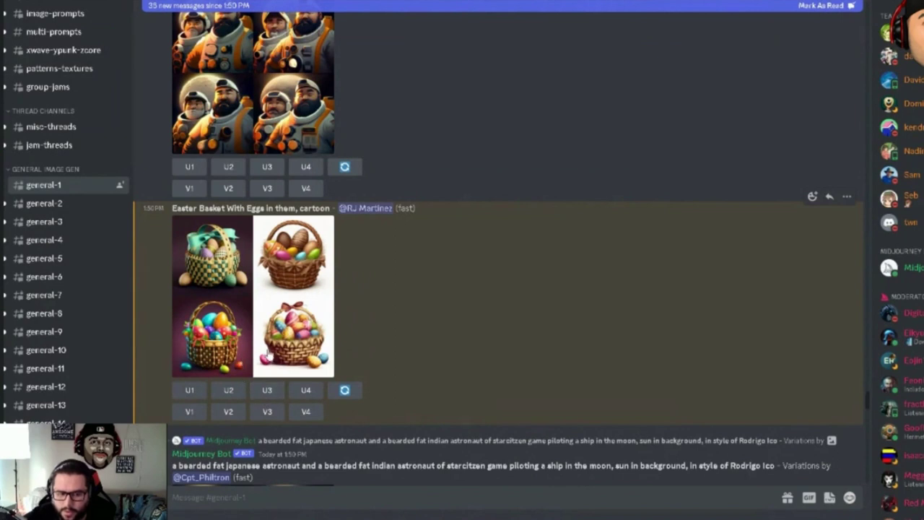
left_click(266, 391)
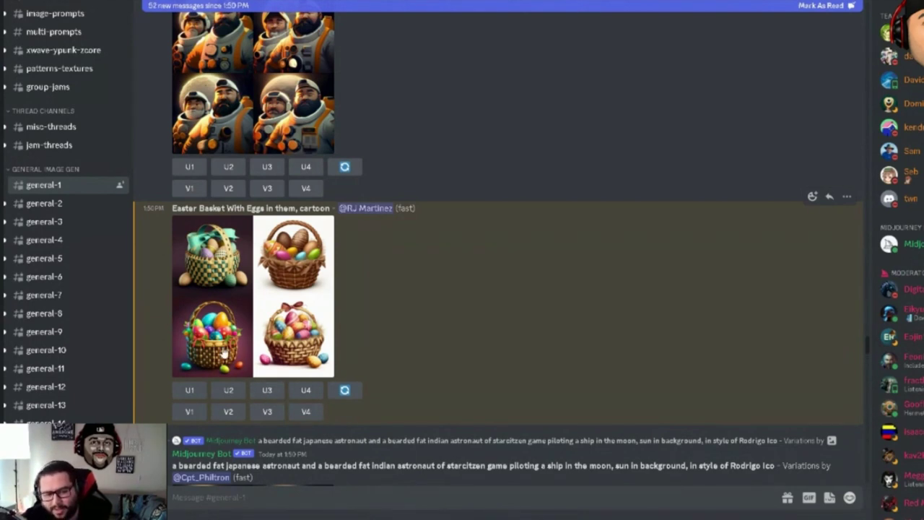
Request the U3 upscale and V3 variations of the third Easter basket image.
left_click(268, 390)
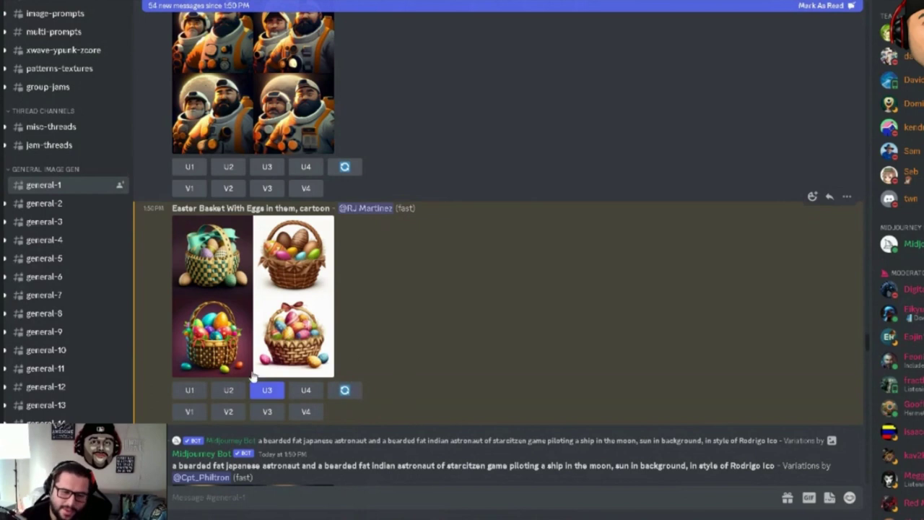
scroll(434, 401, "up", 3)
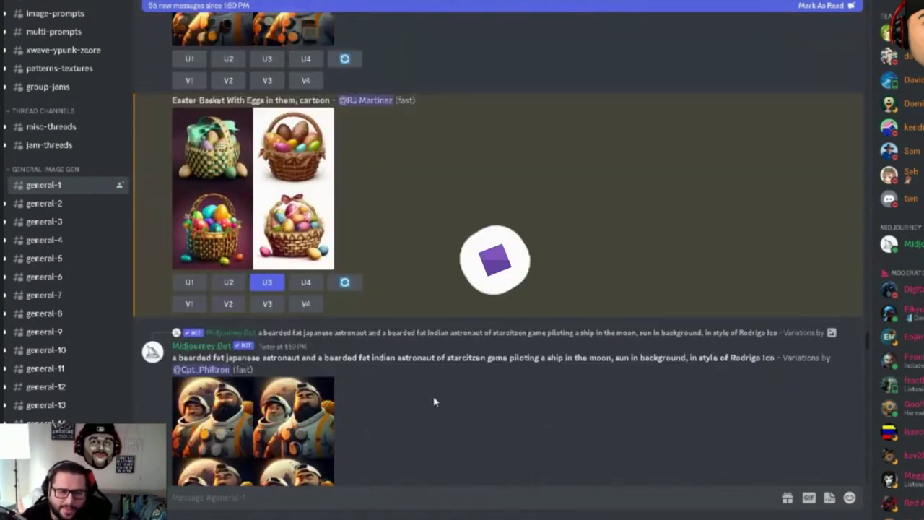
scroll(434, 402, "up", 2)
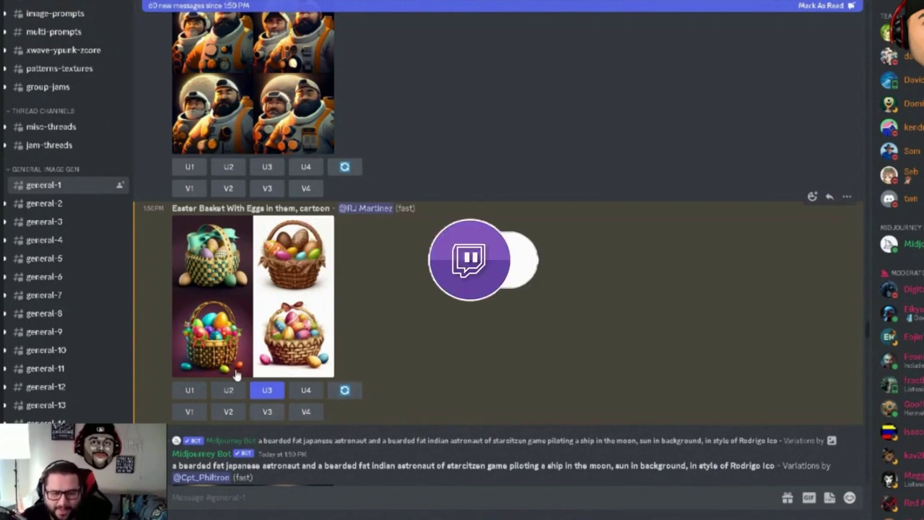
left_click(270, 417)
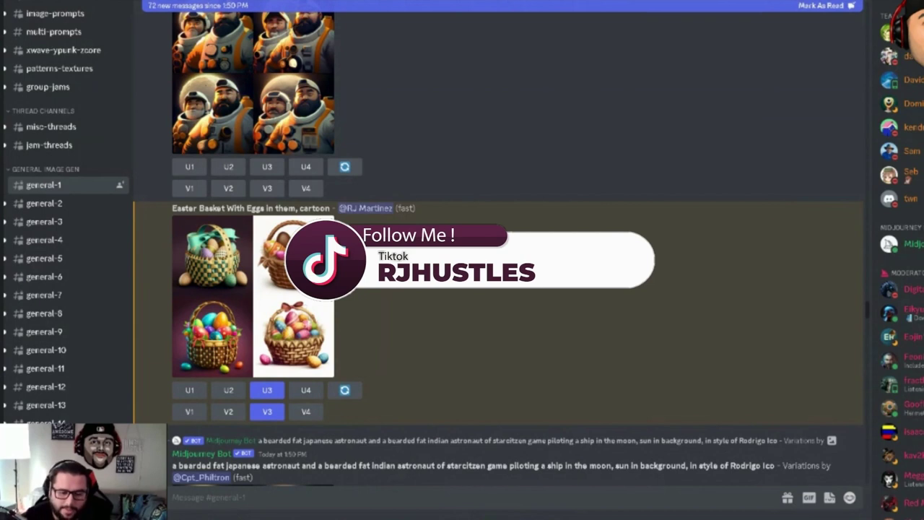
left_click(510, 491)
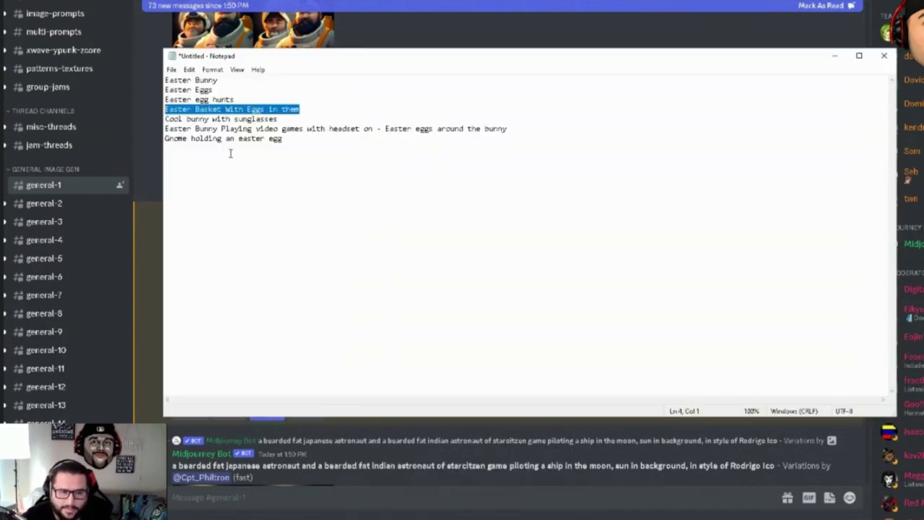
Copy the 'Easter Bunny playing video games' idea line from Notepad, then minimise Notepad.
double_click(333, 130)
left_click(333, 129)
left_click_drag(510, 129, 160, 130)
right_click(257, 129)
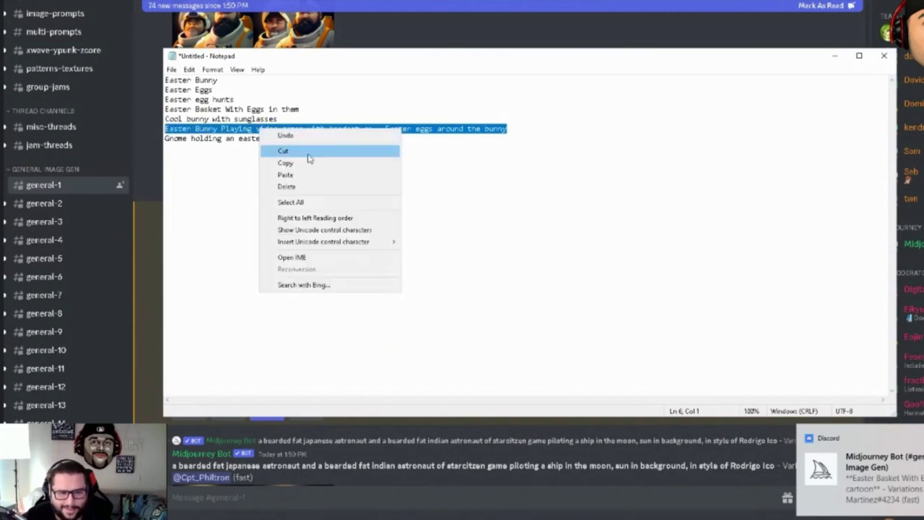
left_click(299, 162)
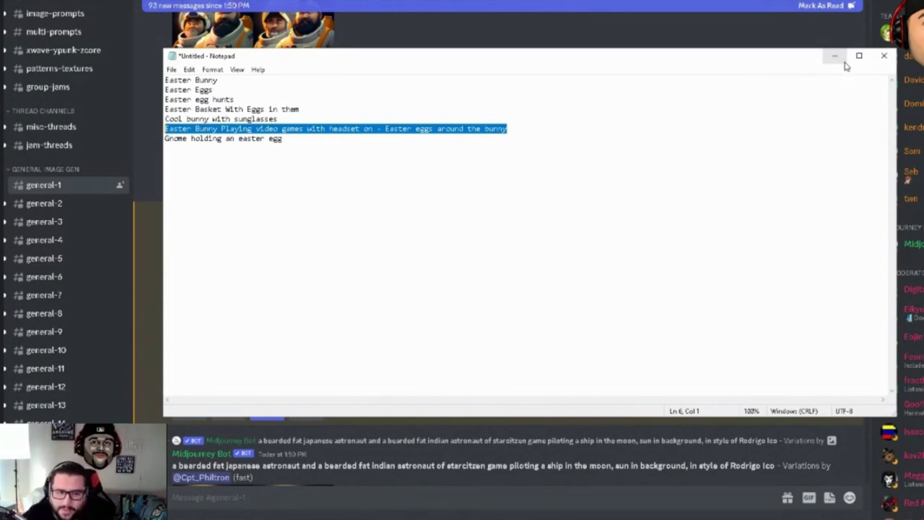
right_click(466, 128)
left_click(498, 162)
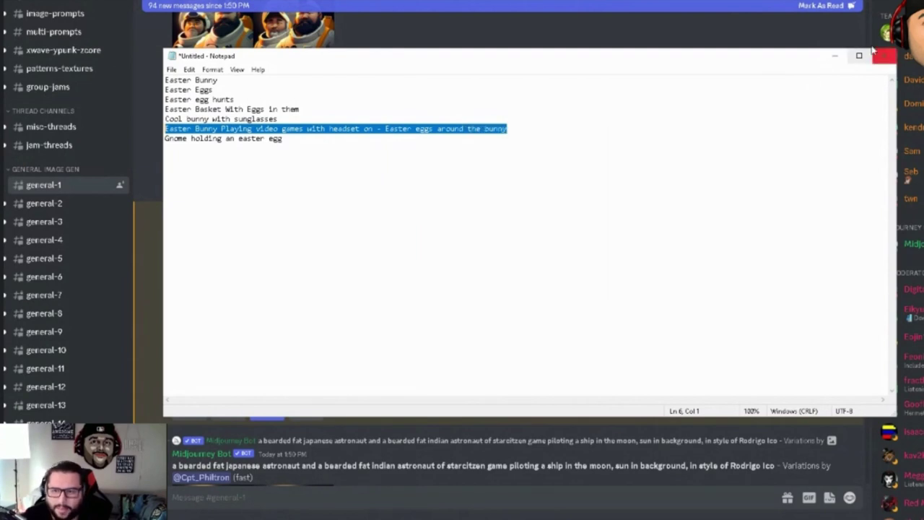
left_click(834, 56)
Send /imagine 'Easter Bunny playing video games with headset on, Easter eggs around the bunny, cartoon'.
type("/")
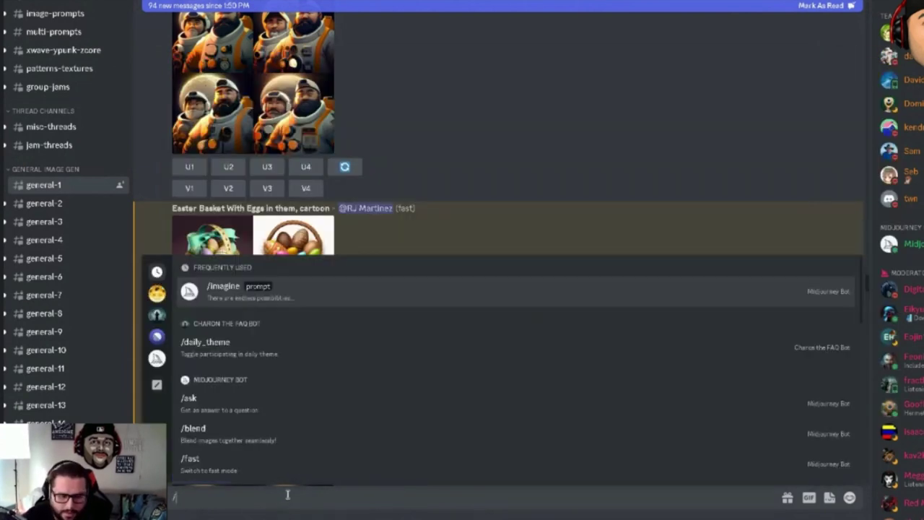
key("Tab")
key("ctrl+v")
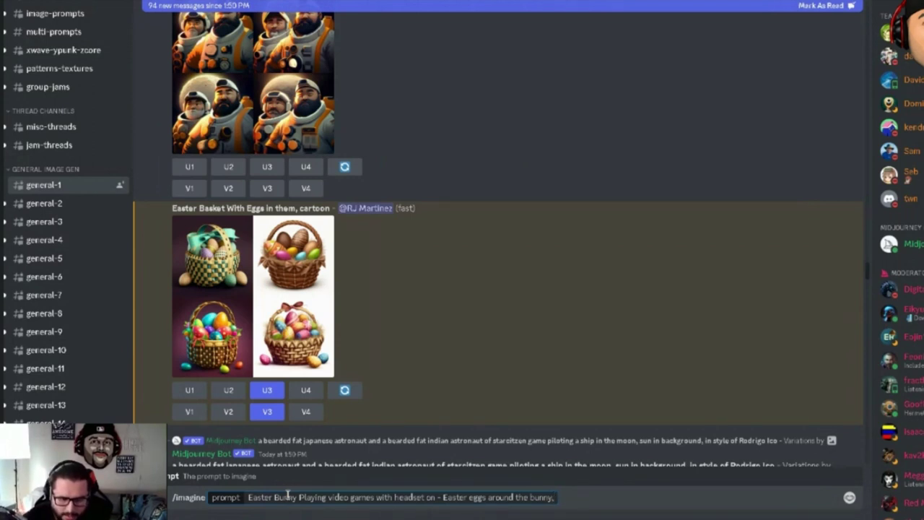
key("BackSpace")
key("BackSpace")
type(",")
key("End")
type("cartoon")
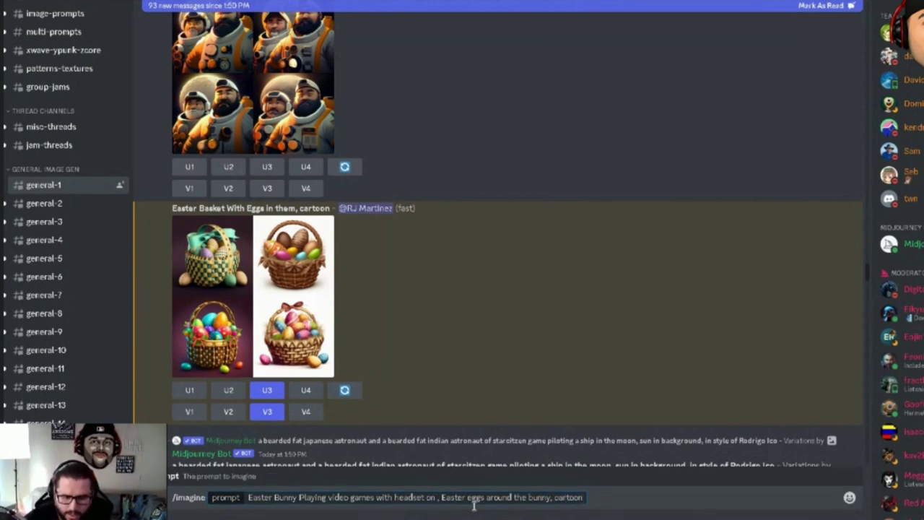
key("Return")
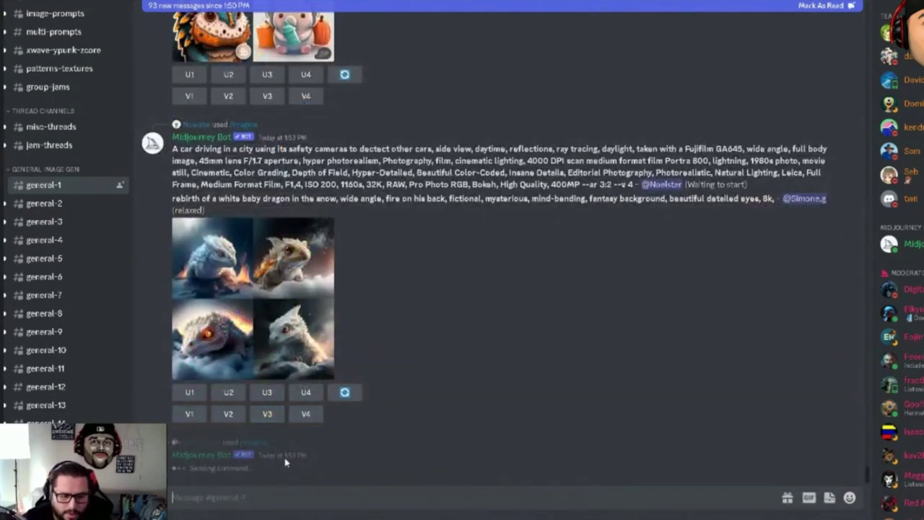
scroll(332, 480, "up", 5)
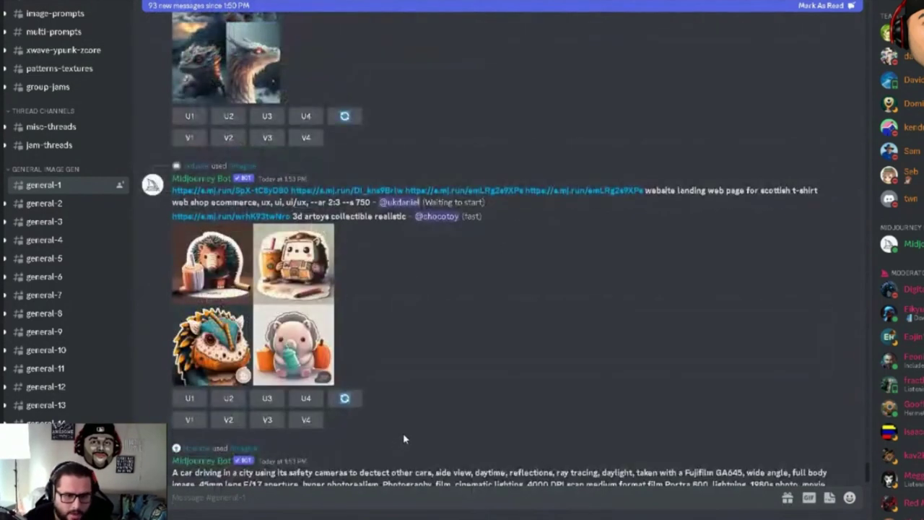
scroll(404, 438, "up", 10)
scroll(361, 423, "up", 5)
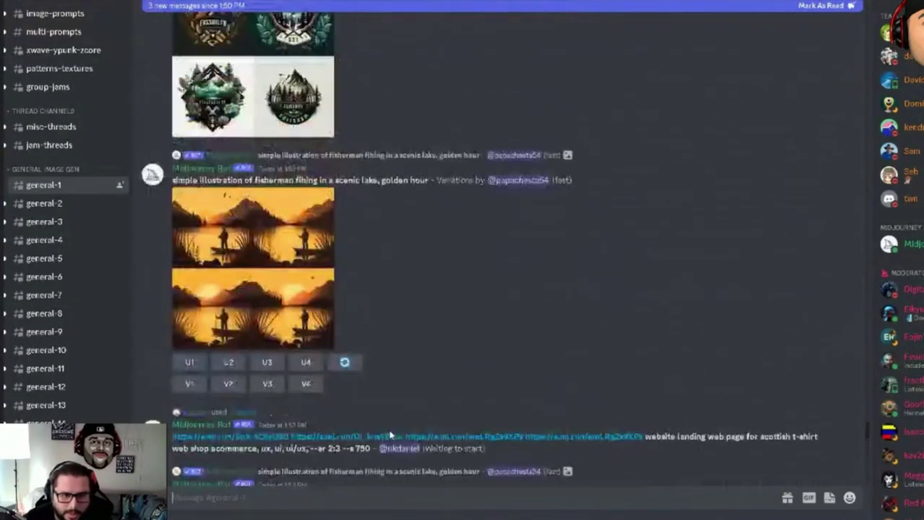
scroll(394, 437, "up", 10)
Enlarge the Easter basket variations grid, save the image, and close the viewer.
scroll(415, 441, "up", 1)
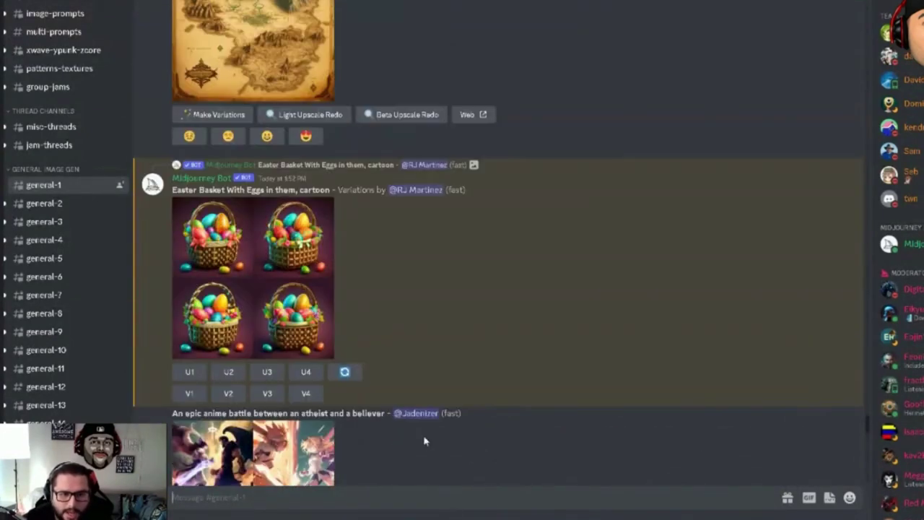
scroll(429, 439, "up", 2)
scroll(434, 437, "down", 2)
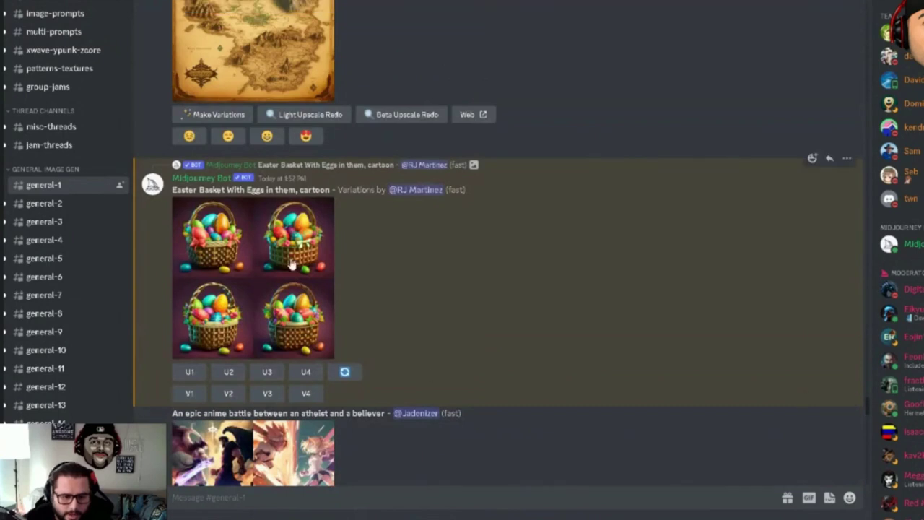
left_click(286, 309)
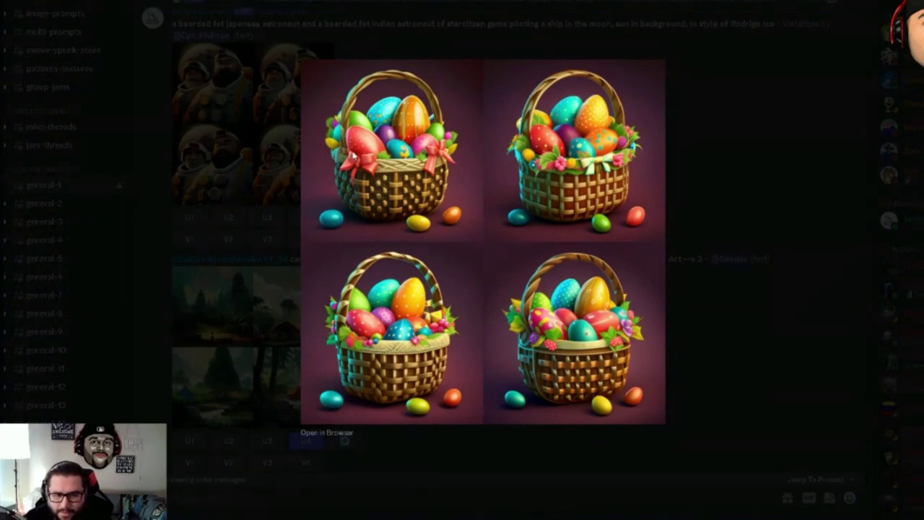
right_click(505, 286)
left_click(551, 324)
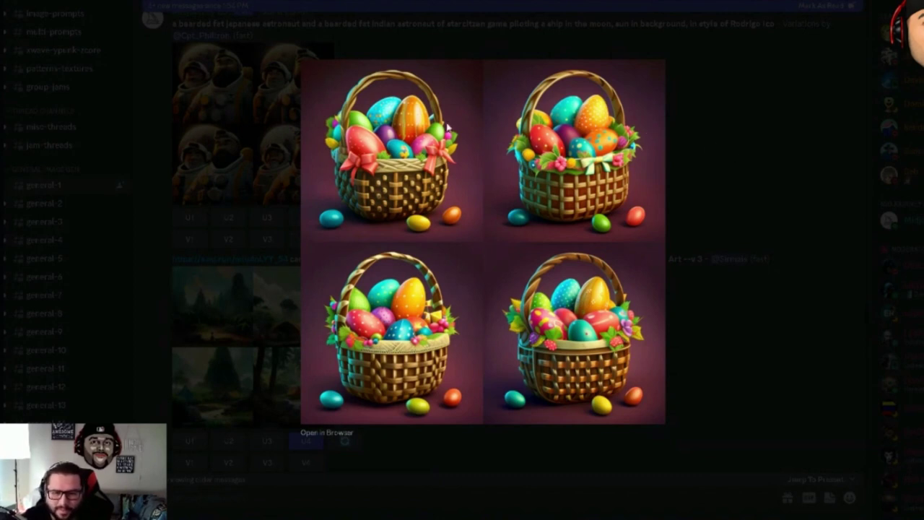
left_click(781, 144)
scroll(782, 145, "down", 10)
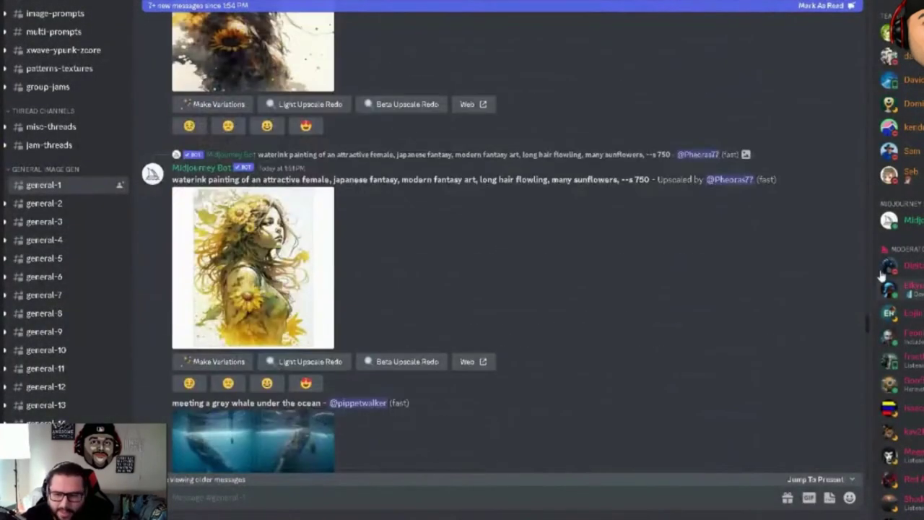
Scroll down to the 'Upscaled by' message showing the upscaled third Easter basket.
mouse_move(865, 324)
left_mouse_down()
mouse_move(862, 462)
mouse_move(860, 303)
mouse_move(845, 376)
left_mouse_up()
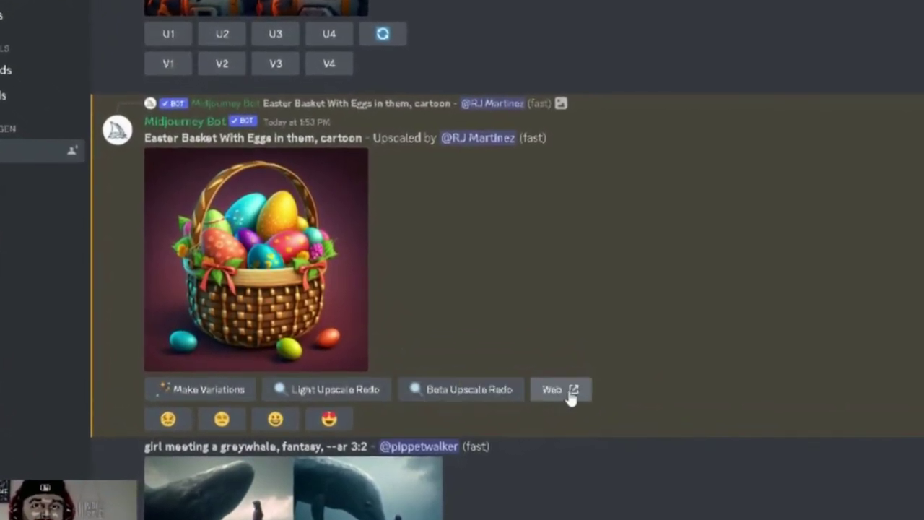
Open the upscaled Easter basket image full-size and save it to the computer.
left_click(387, 283)
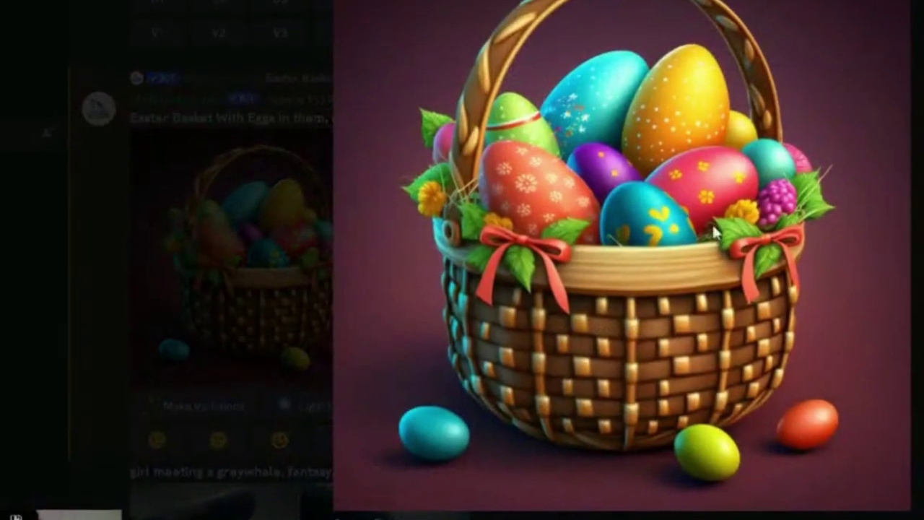
right_click(692, 165)
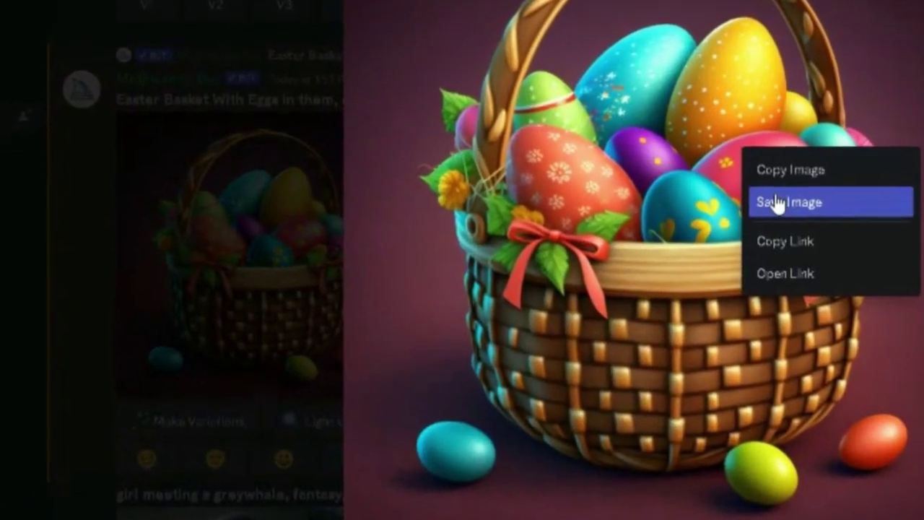
left_click(776, 202)
key("Return")
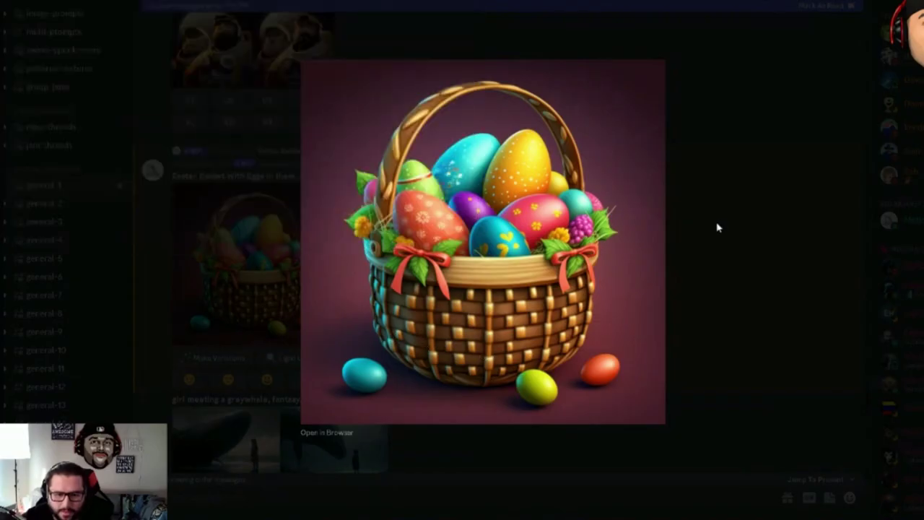
Return to the general-1 channel and locate the new Easter Bunny gamer grid.
left_click(717, 227)
scroll(563, 358, "up", 15)
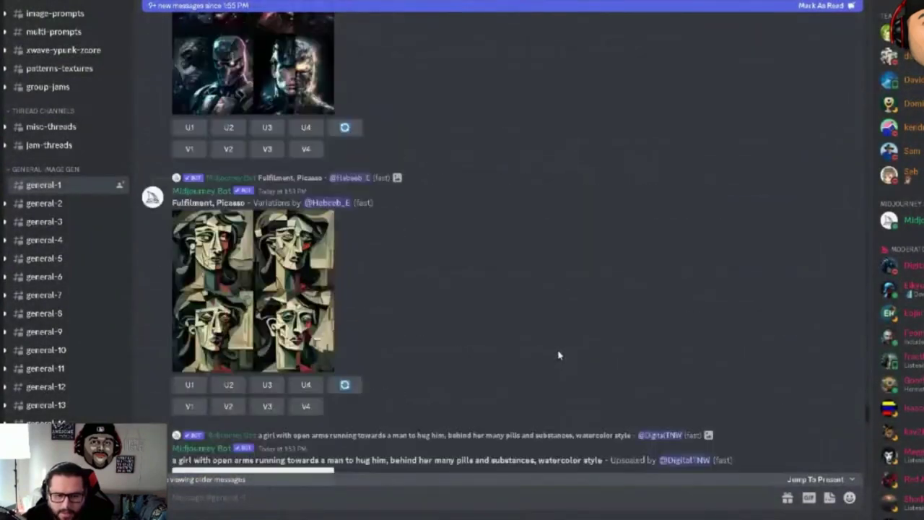
scroll(541, 296, "down", 5)
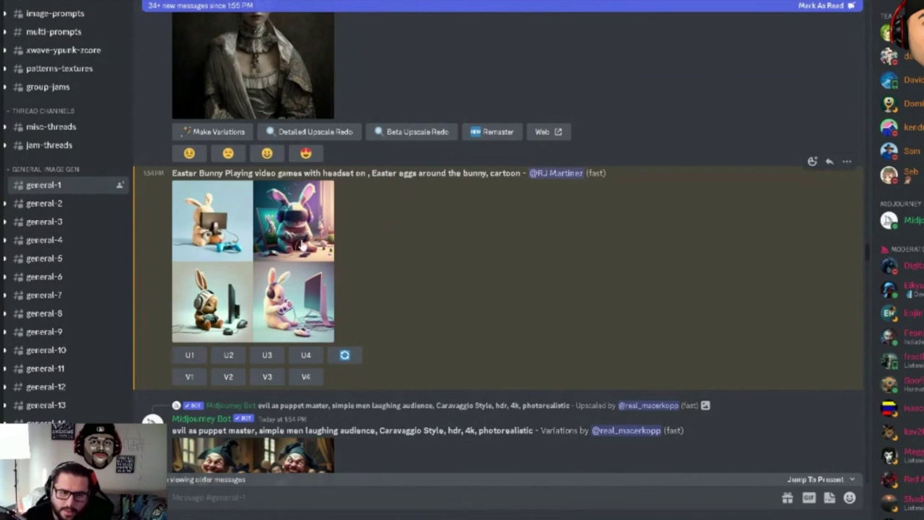
Enlarge the four-image grid of the cartoon Easter Bunny gaming with headsets and controllers.
left_click(276, 267)
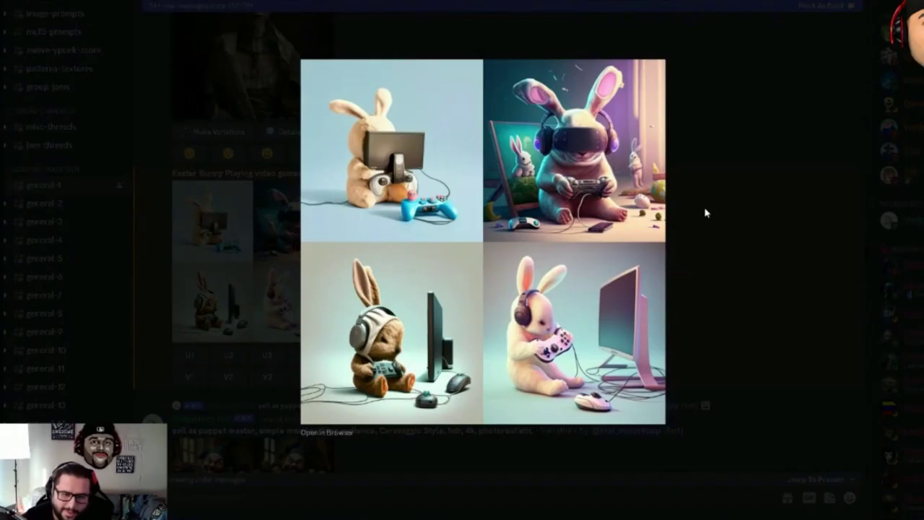